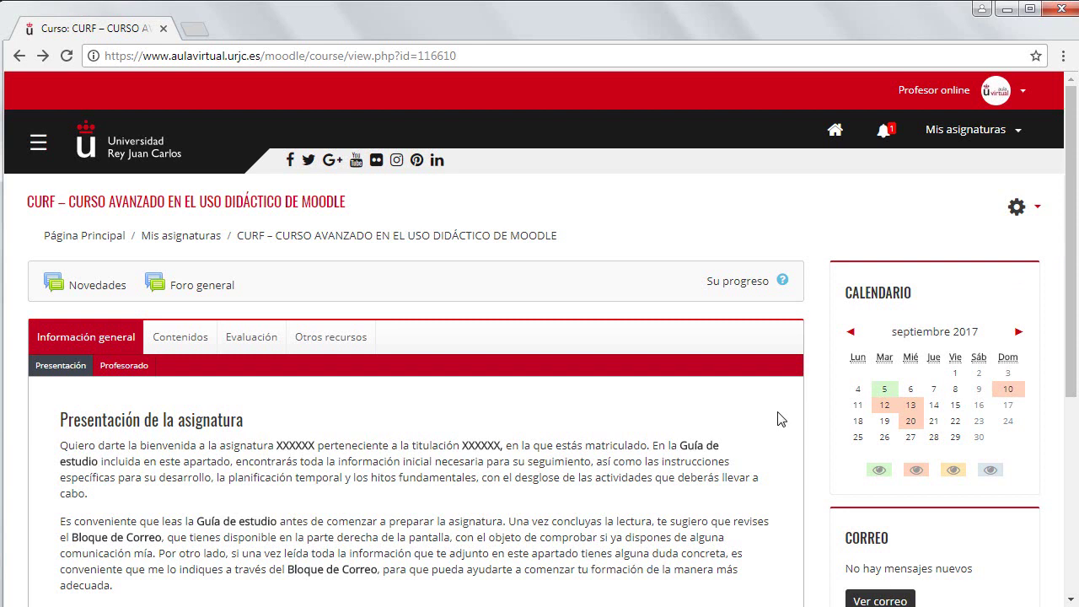
Step: Turn on editing for the course and add a Taller activity to the Presentación section
click(1017, 211)
click(906, 271)
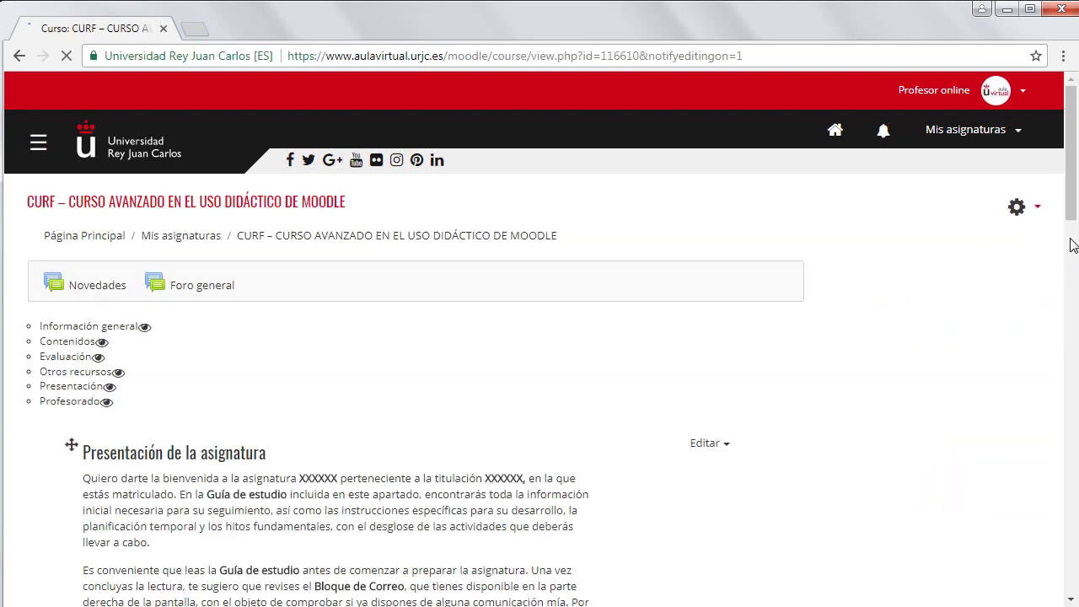
scroll(719, 412, down, 5)
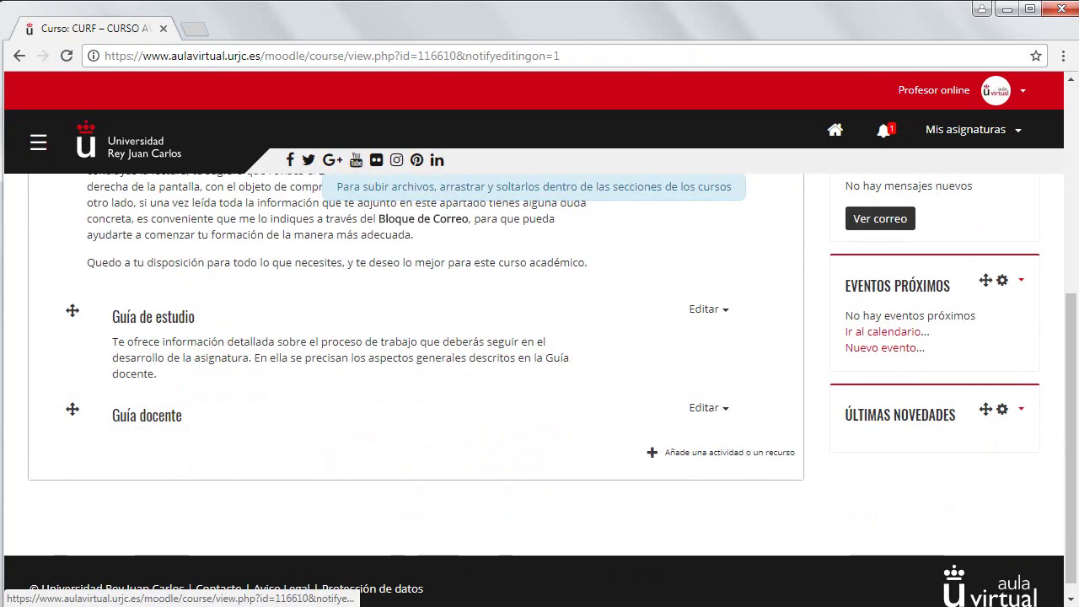
click(666, 453)
click(700, 592)
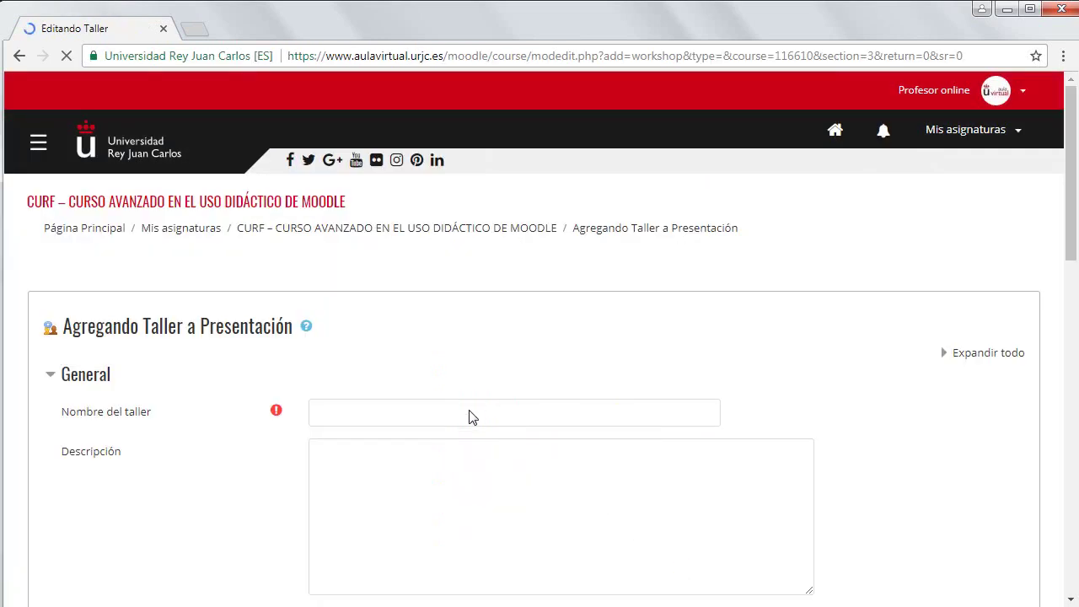
Step: Name the workshop "Taller de Inicio" and enter the description "Taller Colaborativo Grupo 2"
click(469, 413)
text(T)
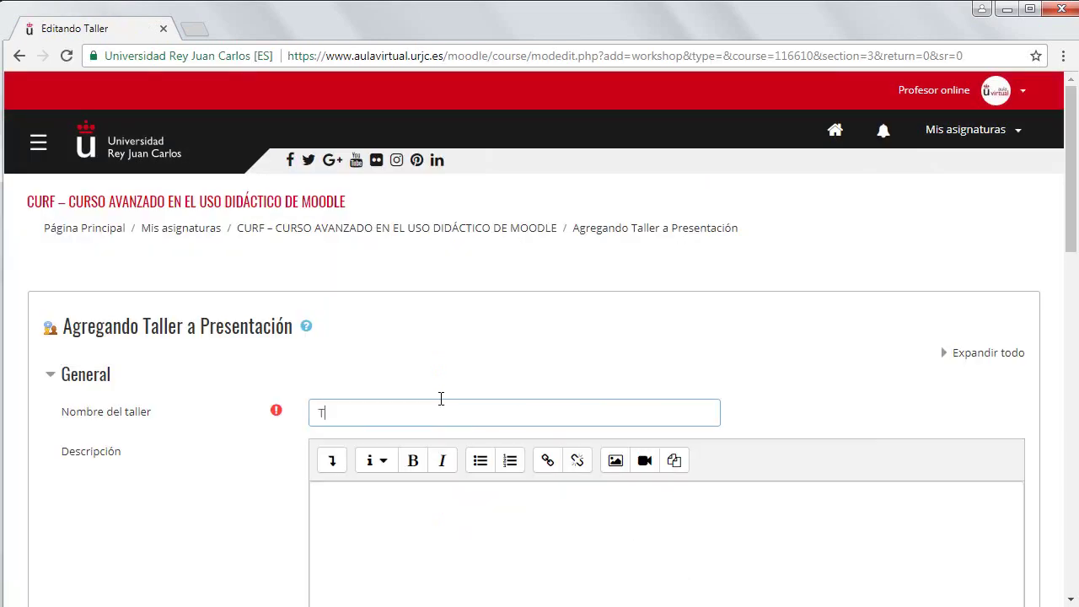
text(aller de Inicio)
click(413, 544)
text(Taller Colaborativo Grupo 2)
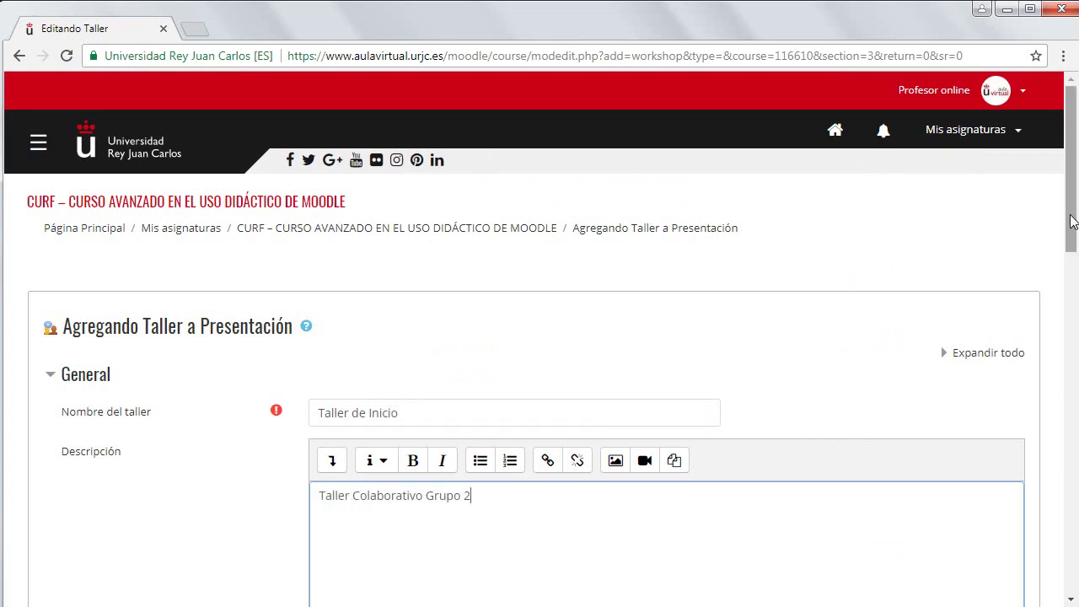
Step: Choose Calificación acumulativa as the workshop's grading strategy
drag(1071, 221, 1041, 392)
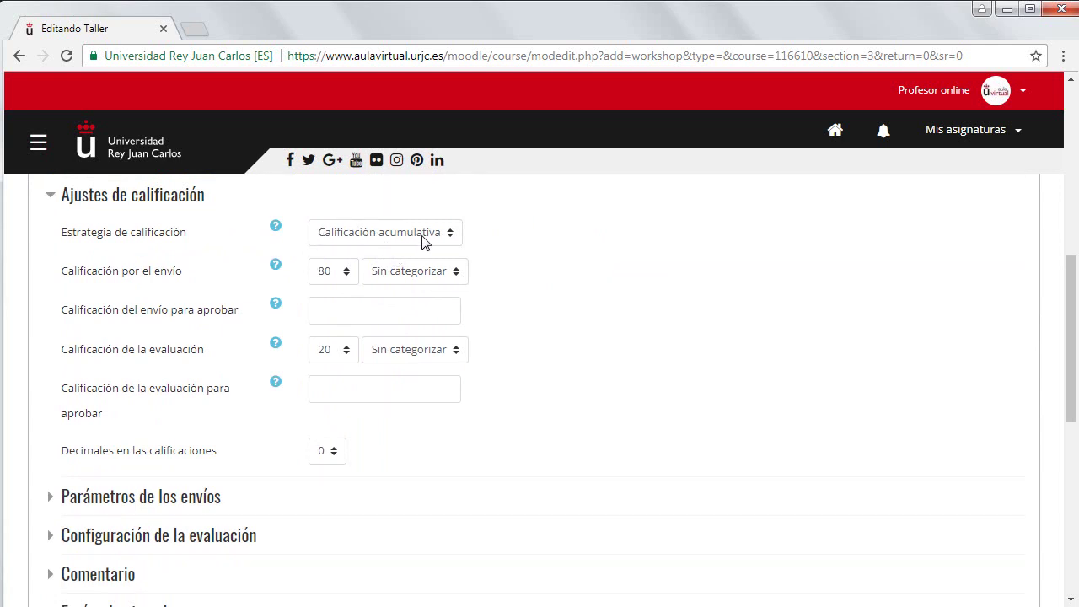
click(450, 236)
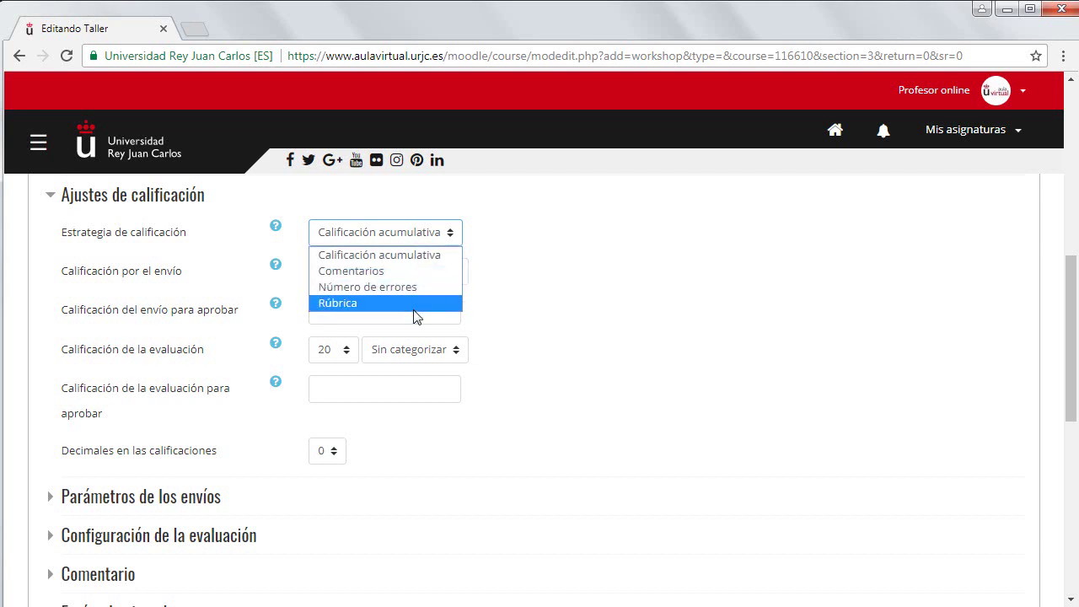
click(425, 263)
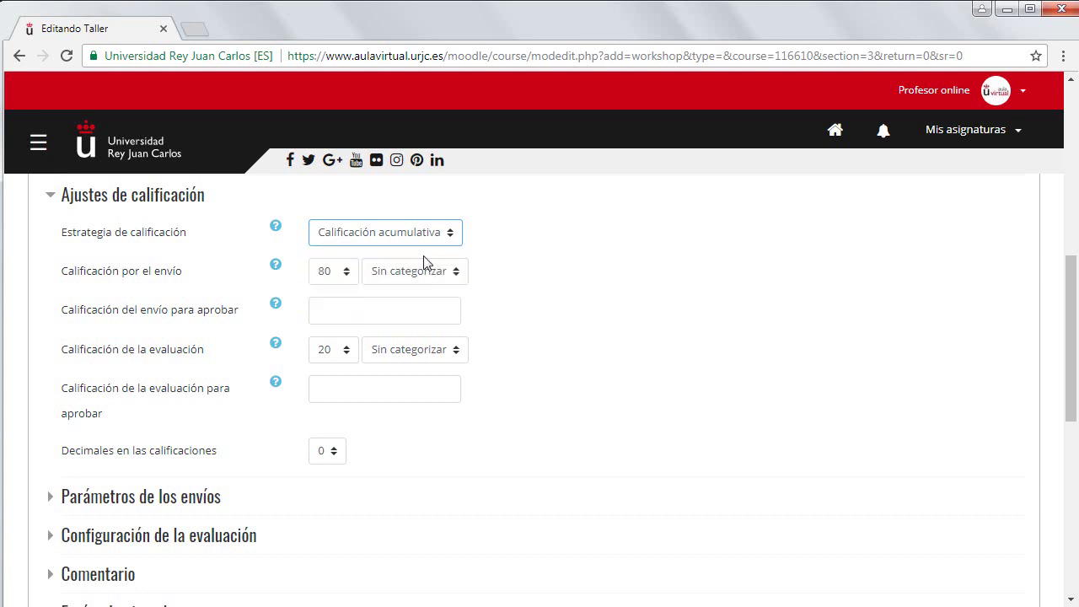
Step: Set the submission grade (Calificación por el envío) to 5 and the submission grade to pass to 10
click(517, 276)
key(9)
key(0)
click(343, 271)
drag(347, 308, 368, 588)
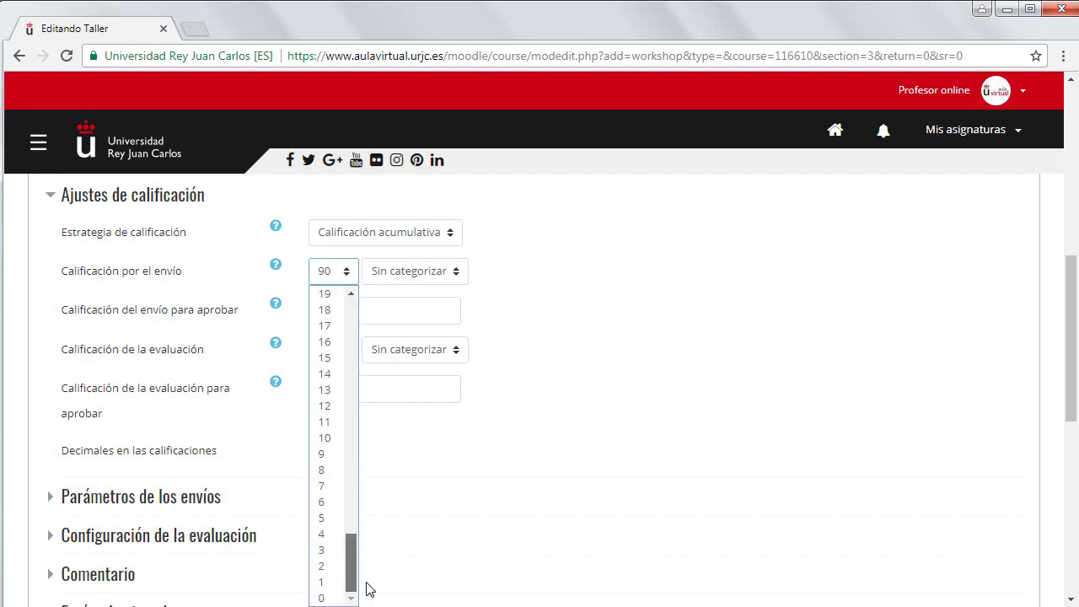
click(327, 519)
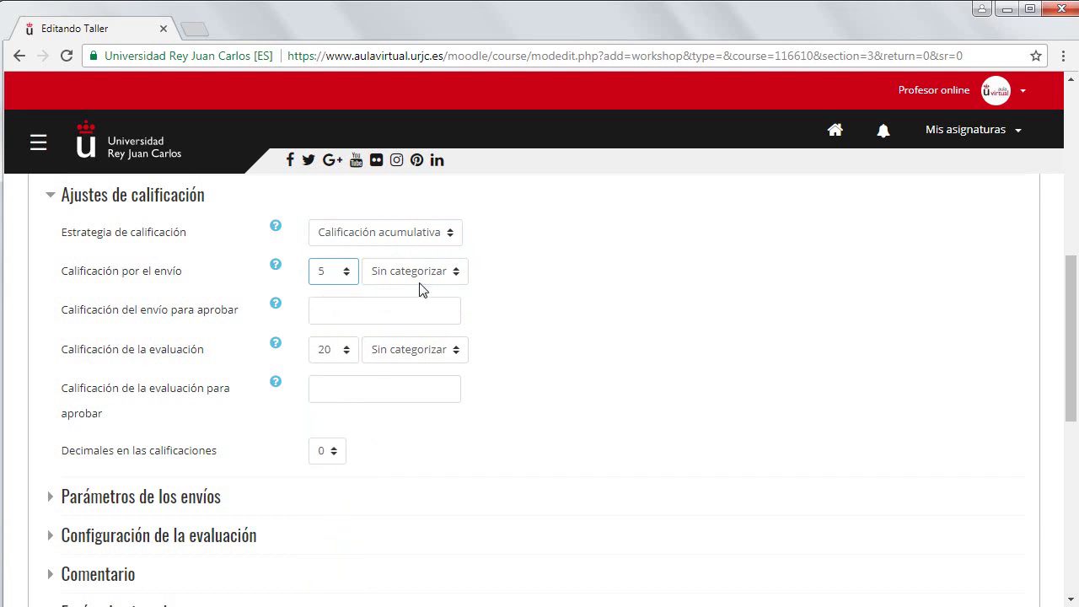
click(340, 317)
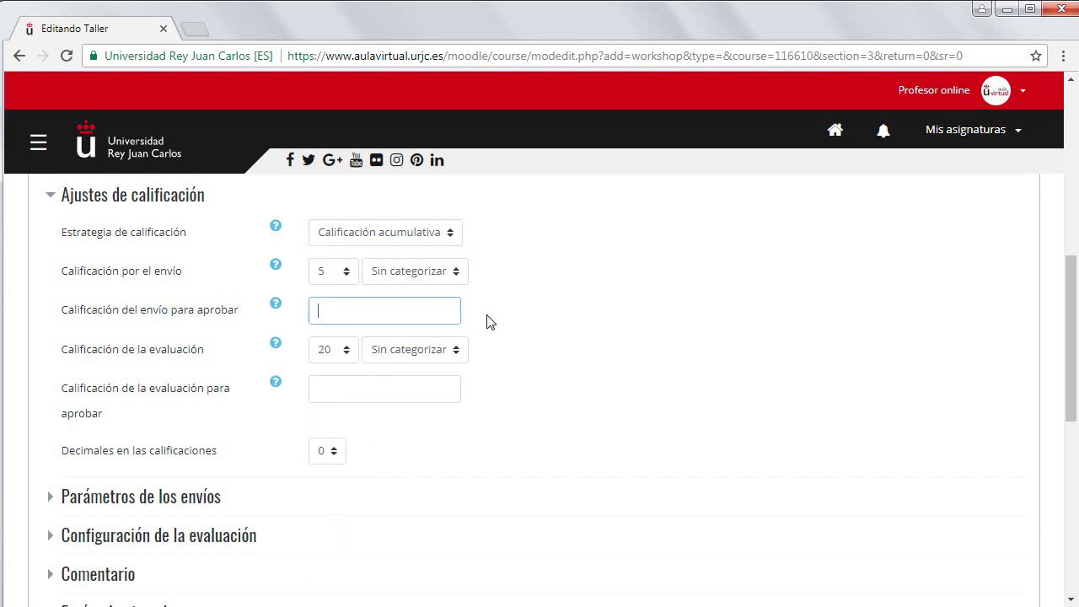
text(10)
click(633, 288)
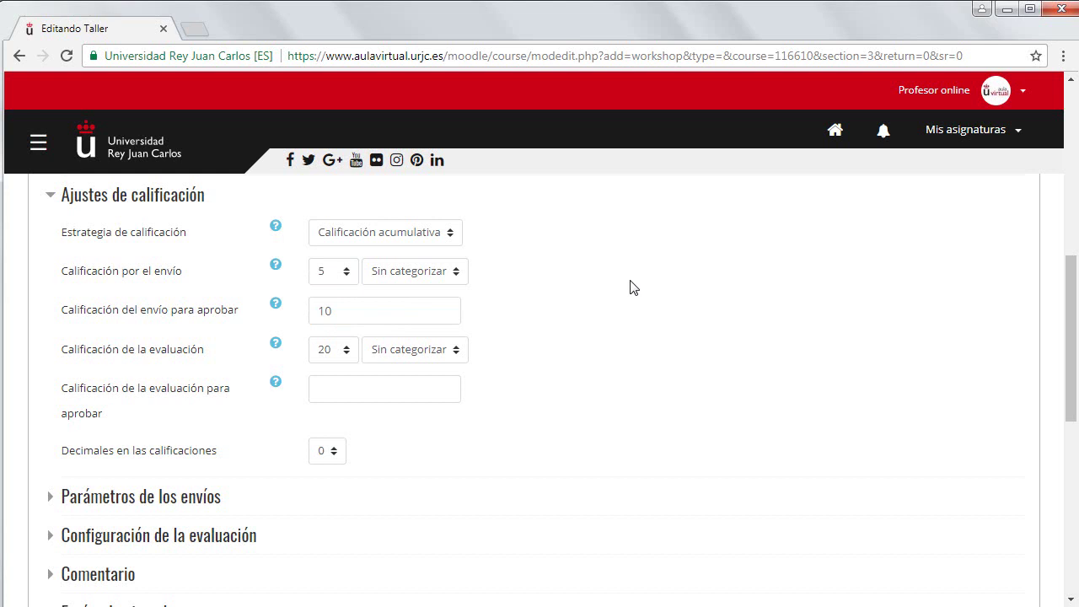
Step: Set the assessment grade to 5 with a passing grade of 10, using 0 decimals in the grades
click(338, 354)
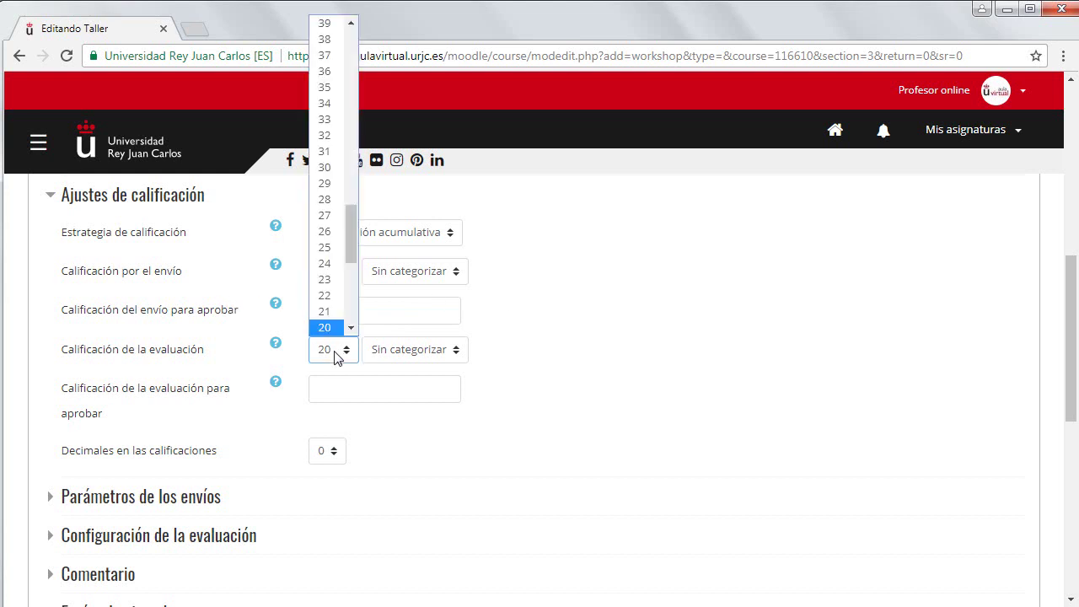
drag(351, 253, 345, 342)
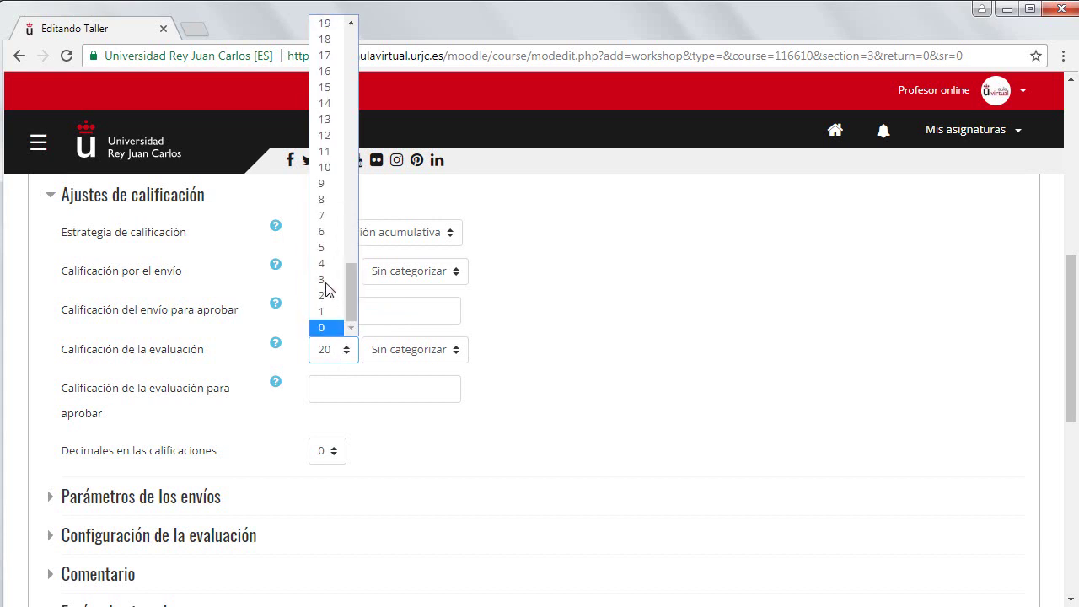
click(328, 243)
click(660, 405)
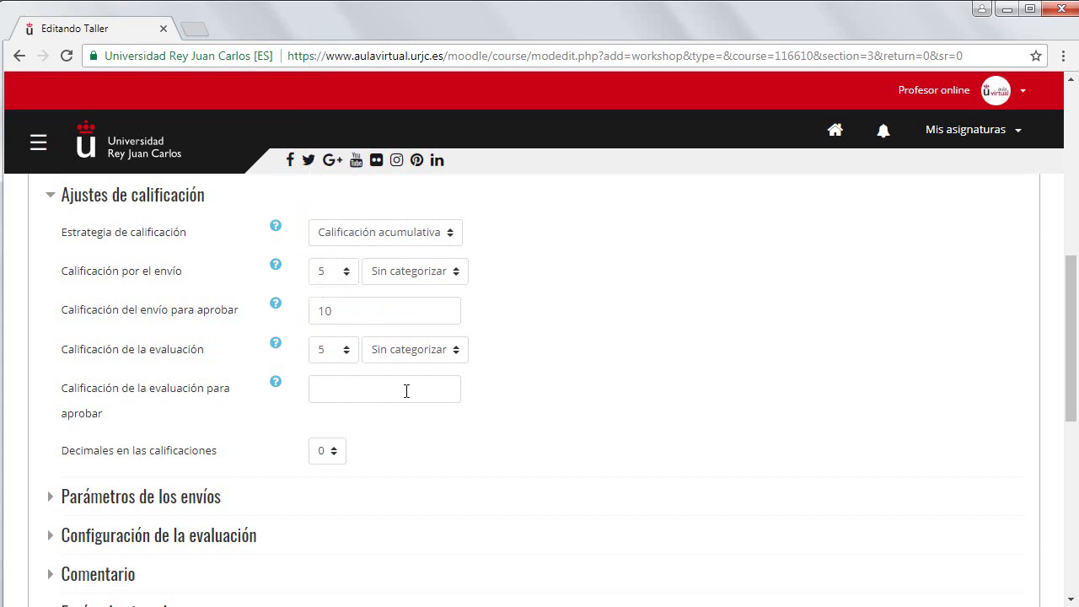
click(329, 389)
text(10)
click(341, 452)
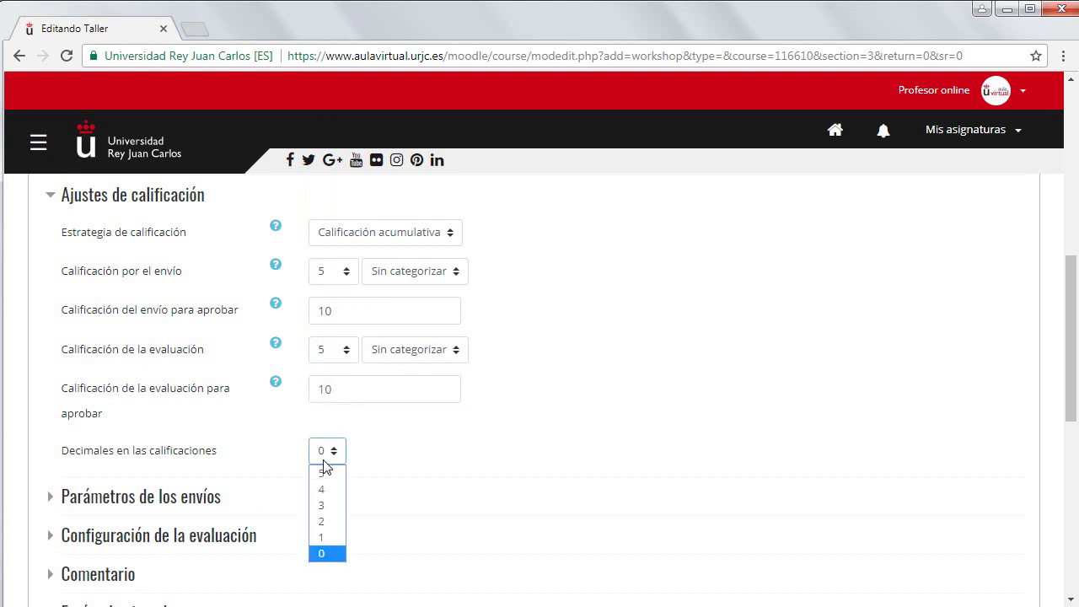
click(330, 553)
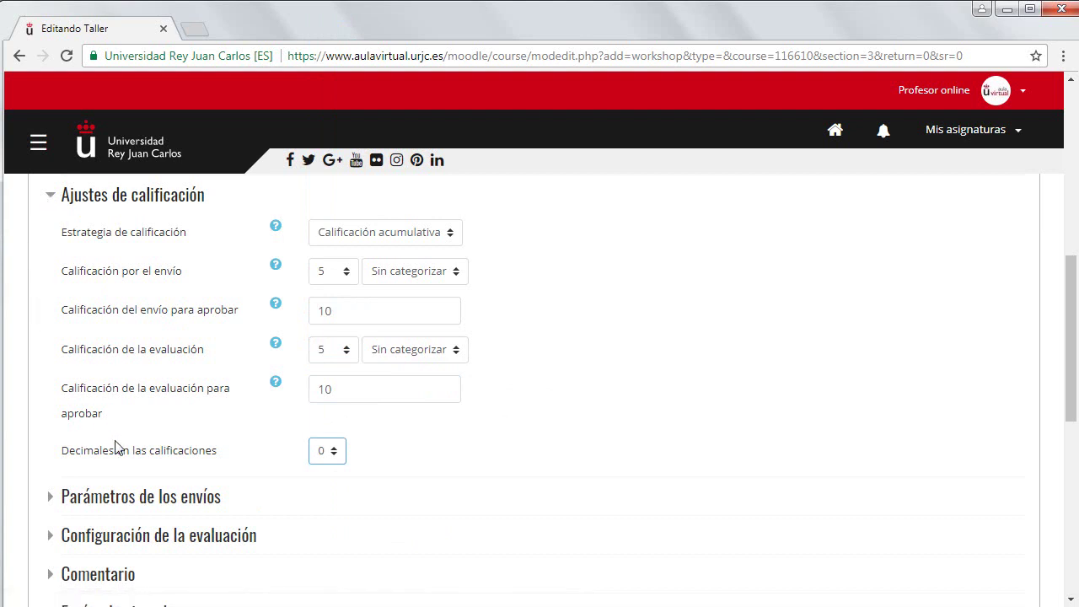
Step: Write "Envía los archivos con una extensión .doc" as the submission instructions under Parámetros de los envíos
click(51, 199)
click(53, 239)
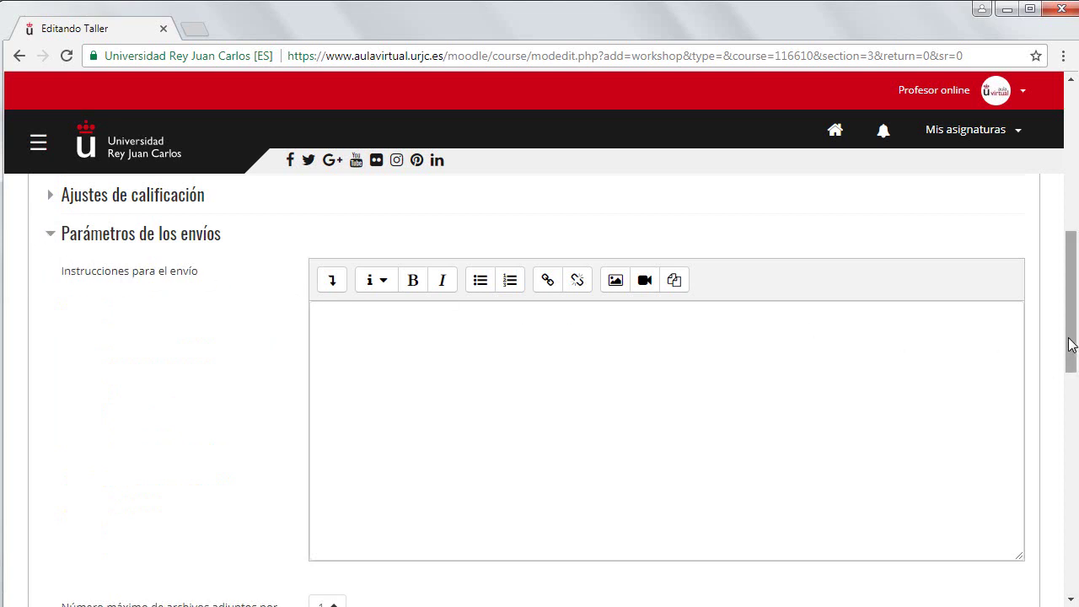
drag(1071, 344, 1069, 354)
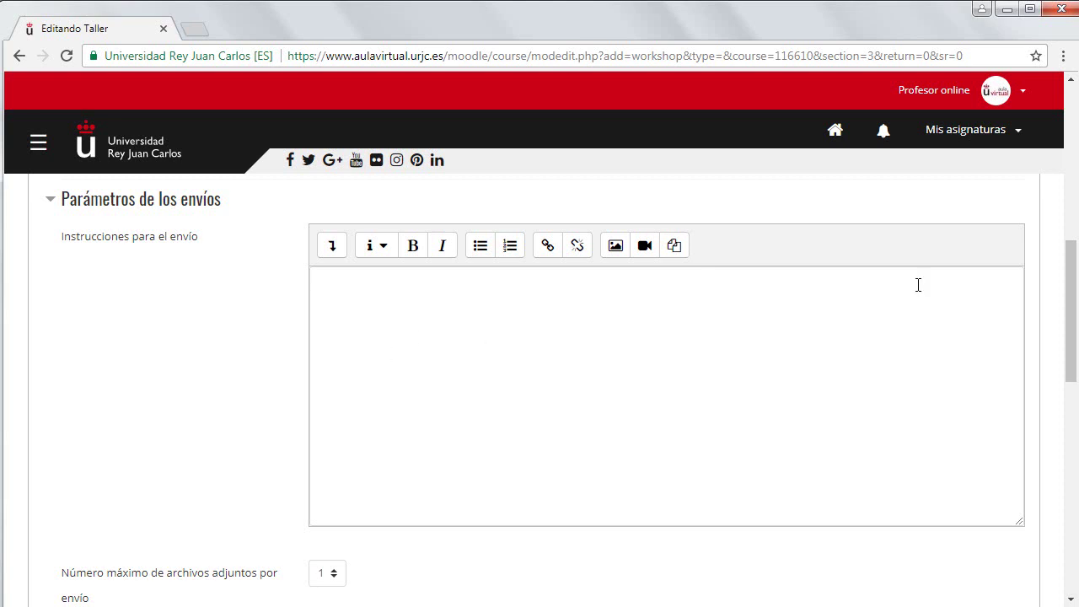
click(919, 285)
text(Envía)
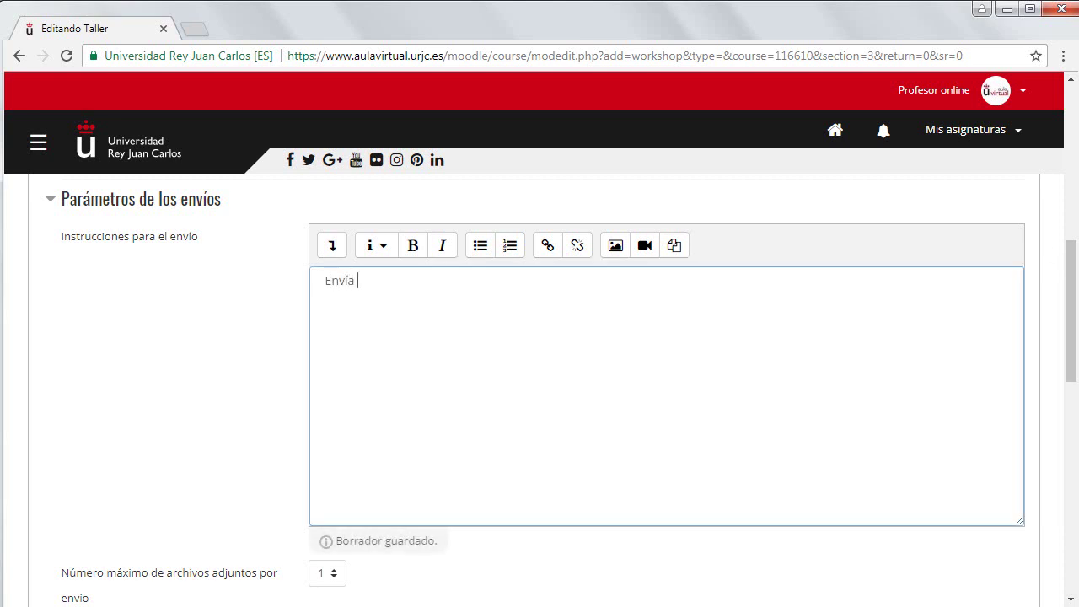
text( los archivos con una extensión .doc)
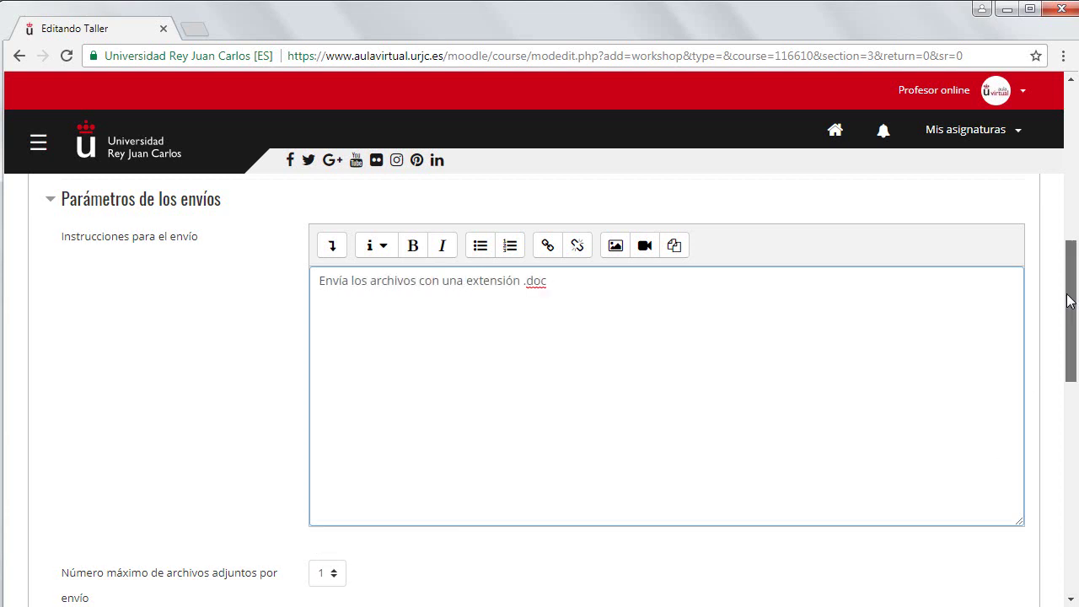
Step: Allow up to 4 attachments per submission and restrict the accepted file types to ".doc, .pdf"
drag(1069, 301, 1065, 398)
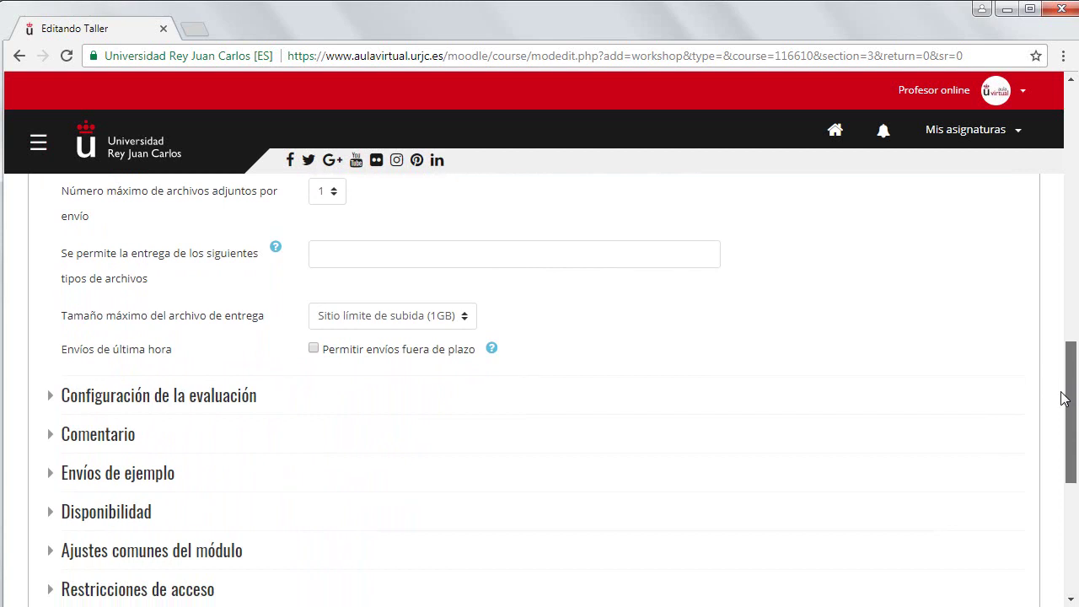
click(326, 192)
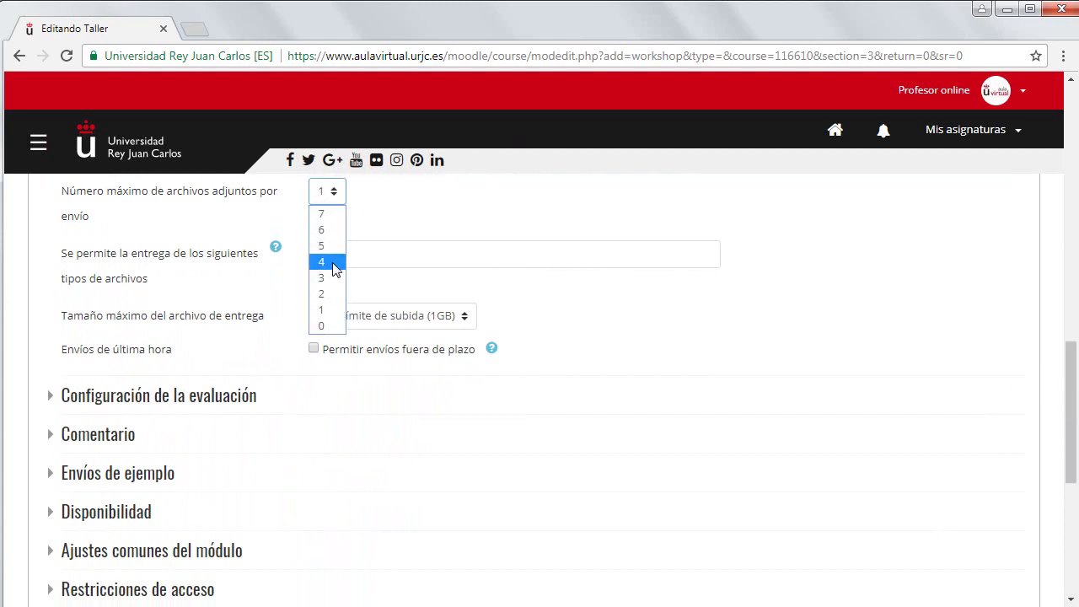
click(336, 262)
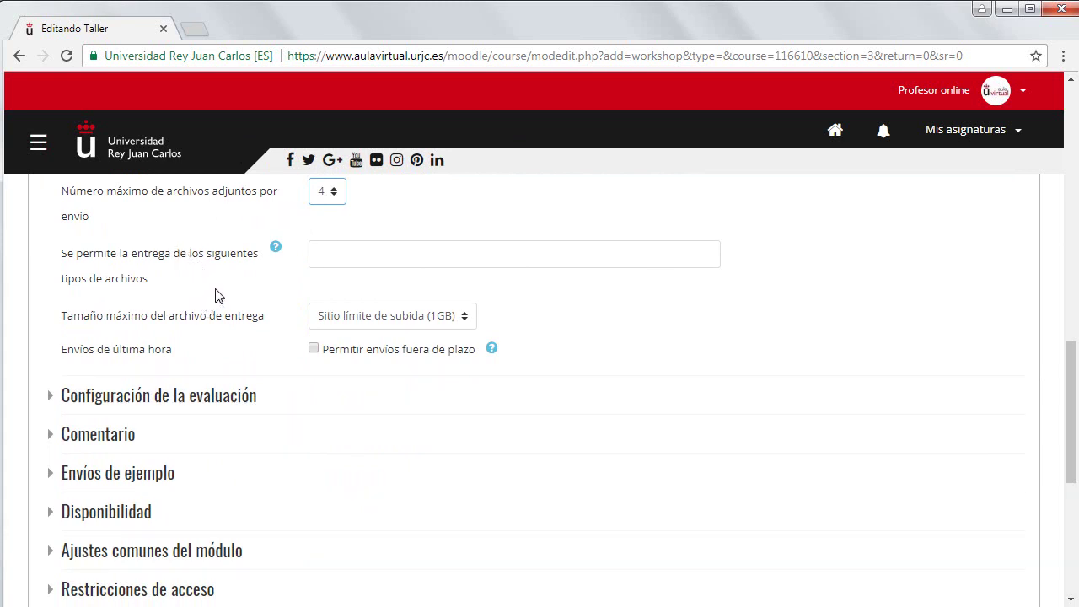
click(494, 245)
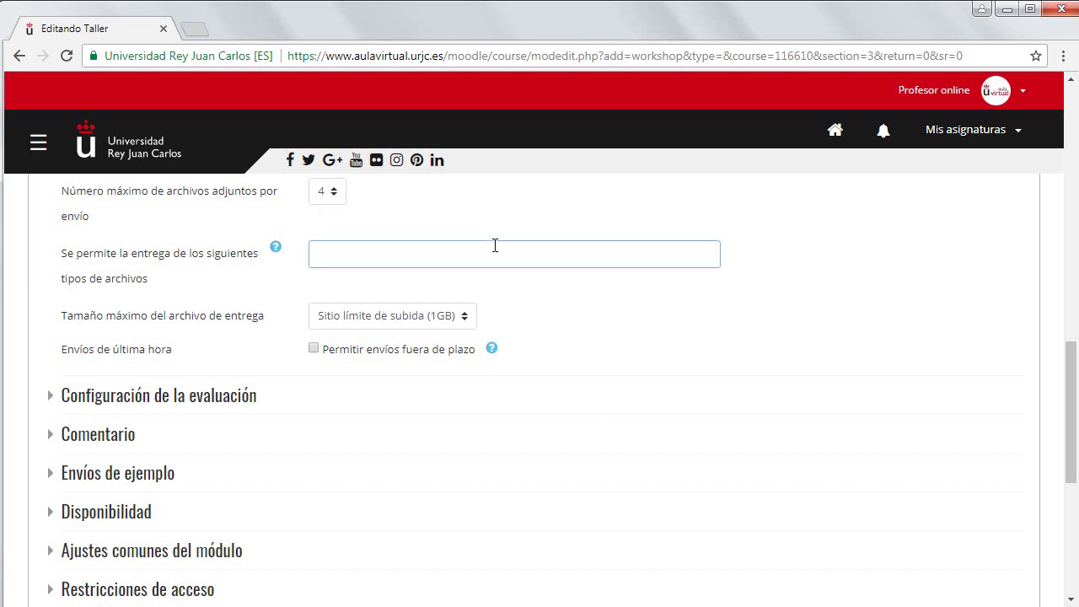
text(.doc, .pdf)
Step: Limit the submission file size to 250MB and allow late submissions
click(405, 313)
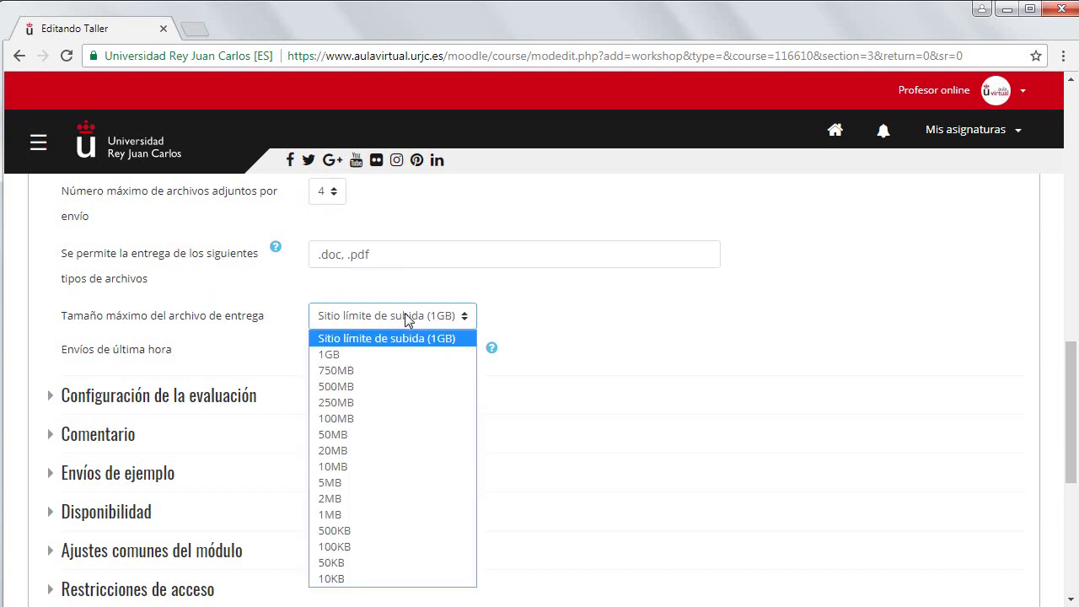
click(391, 402)
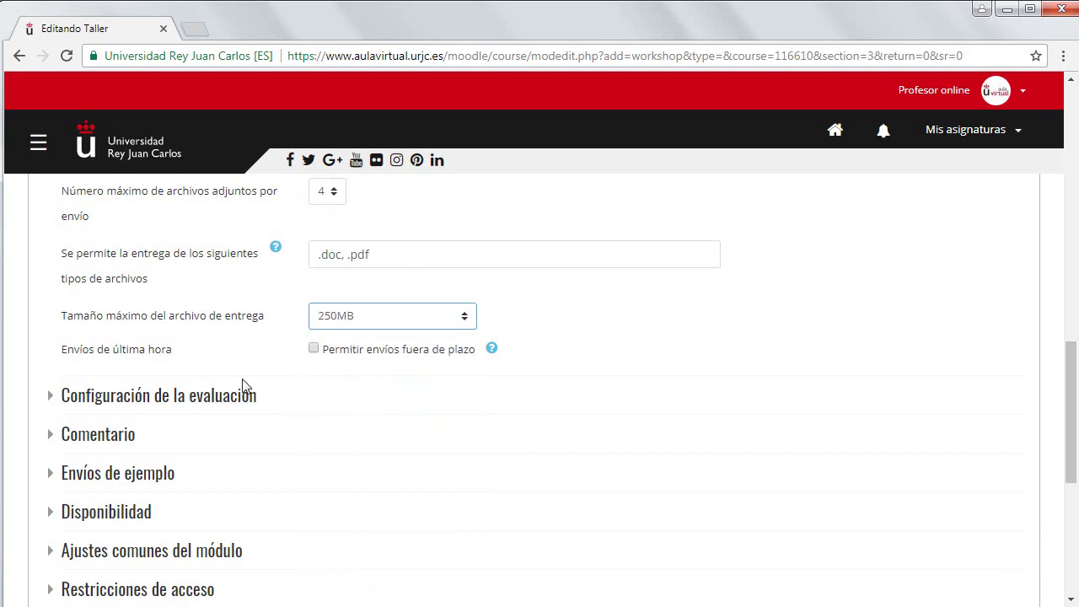
click(314, 348)
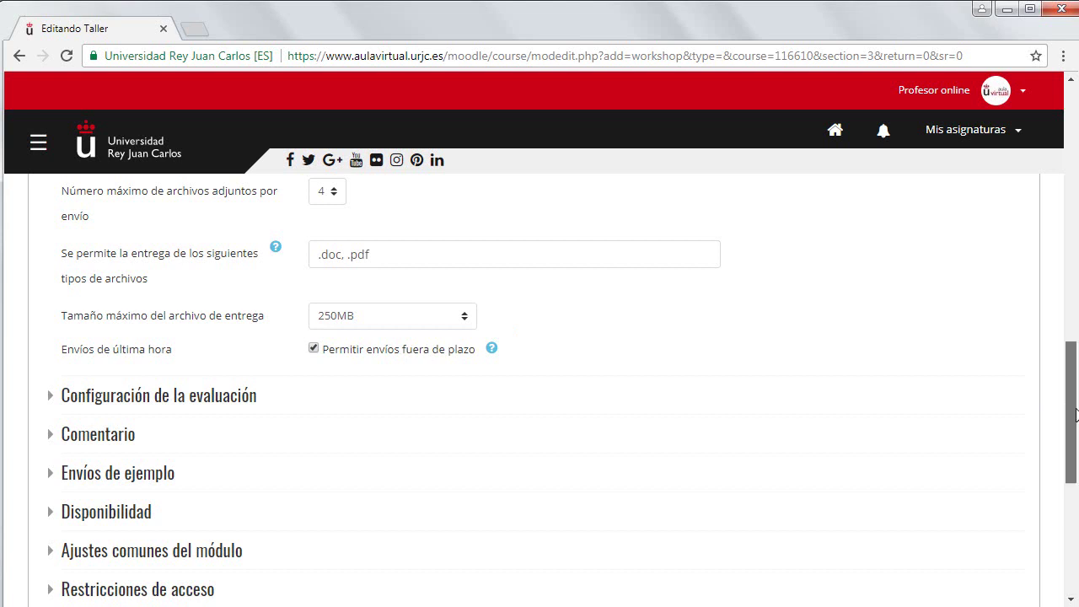
Step: Write "Debes ser objetivo a la hora de evaluar a tus compañeros" as the assessment instructions under Configuración de la evaluación
drag(1072, 413, 1072, 465)
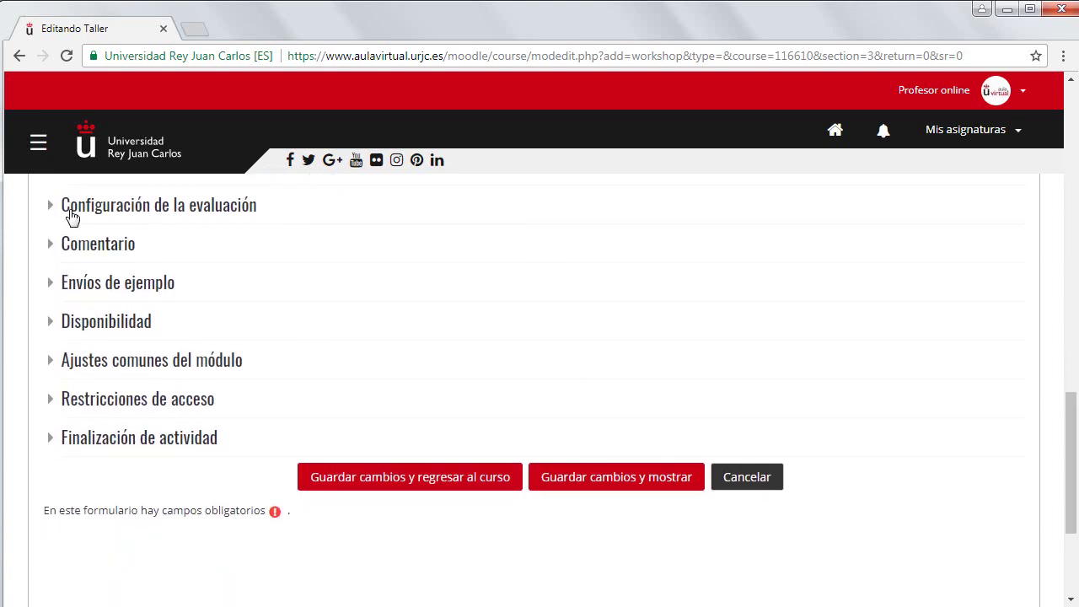
click(65, 207)
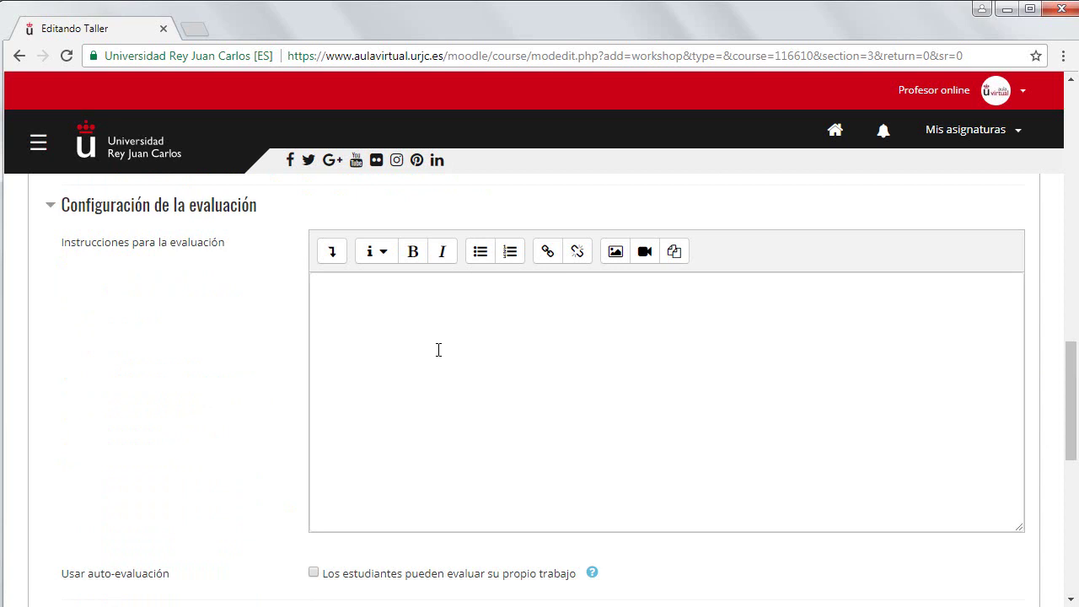
click(438, 350)
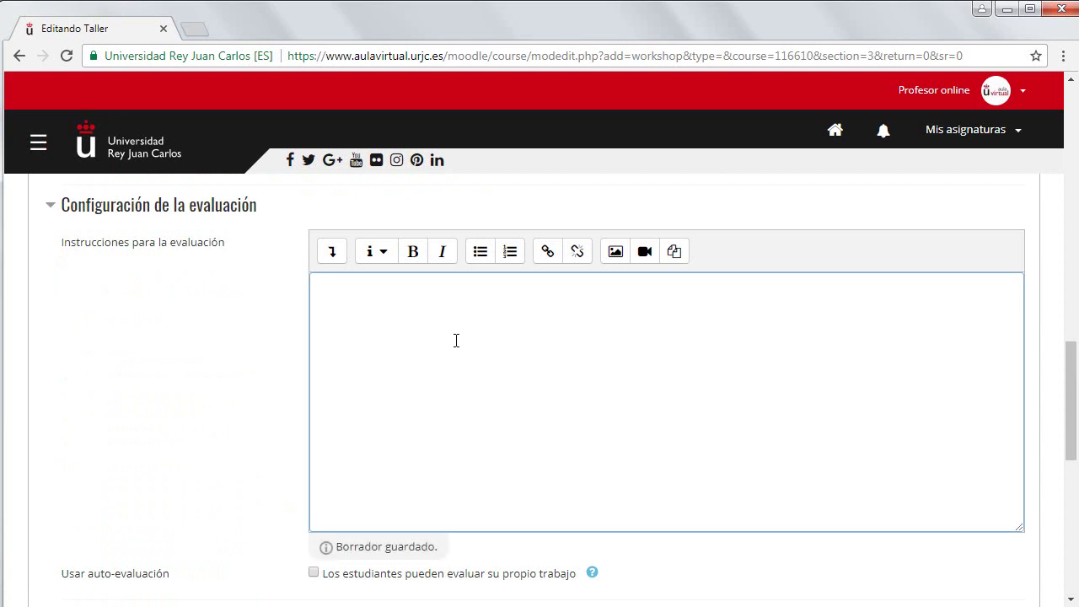
text(Debes ser objetivo a la h)
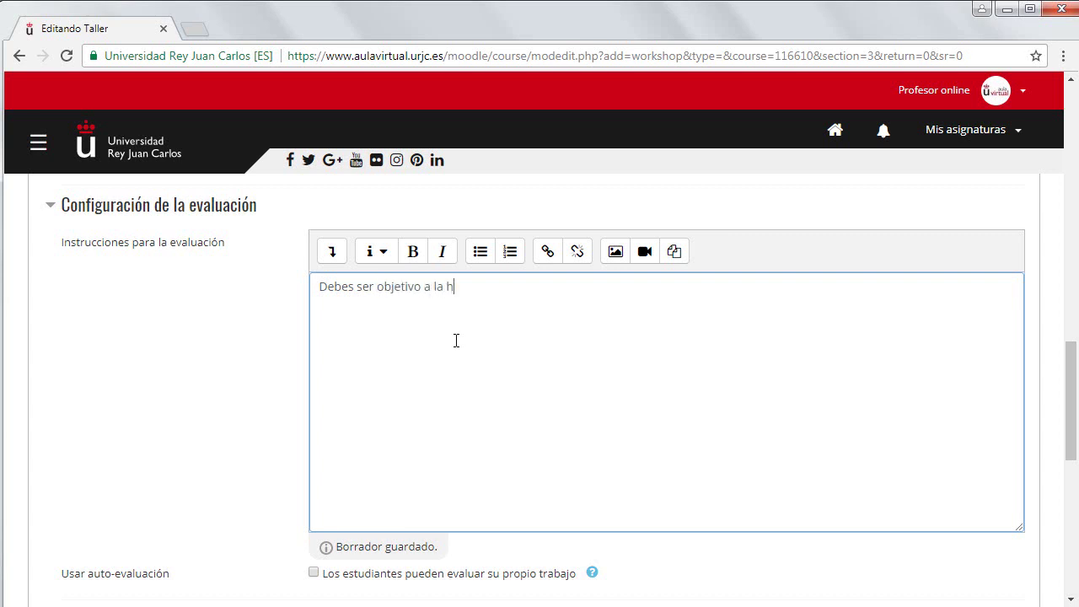
text(ora de evaluar a tus compañeros)
Step: Enable self-assessment so that students can evaluate their own work
drag(1073, 435, 1073, 502)
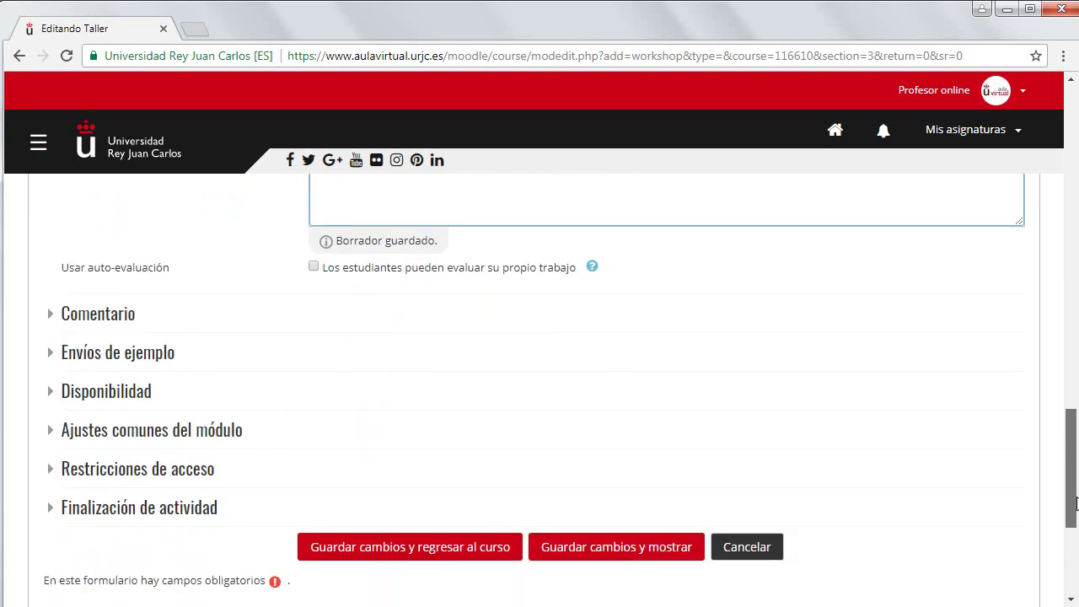
click(313, 267)
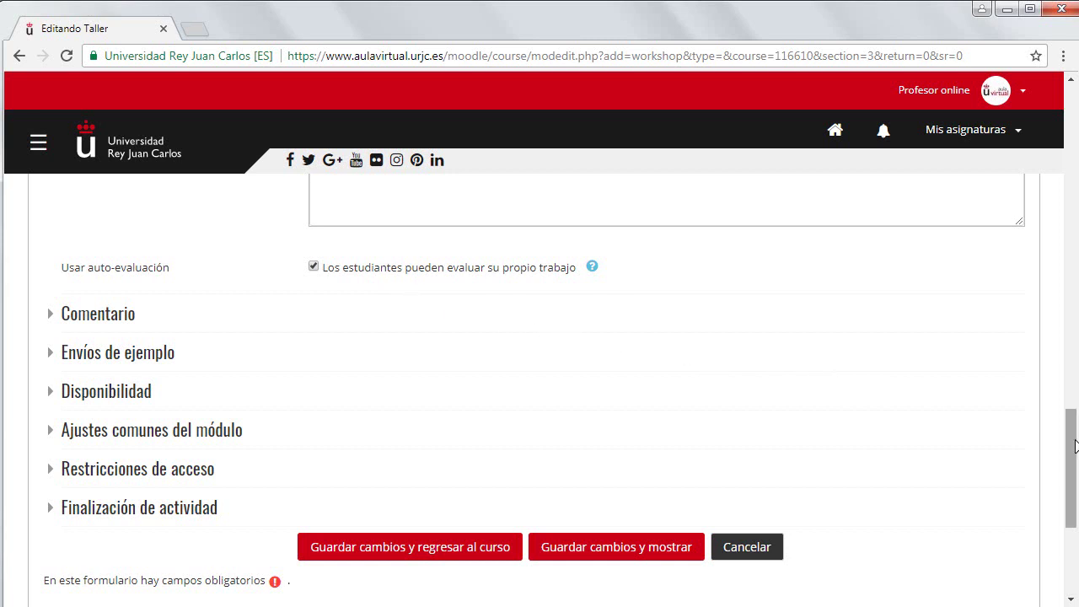
drag(1074, 452, 1078, 474)
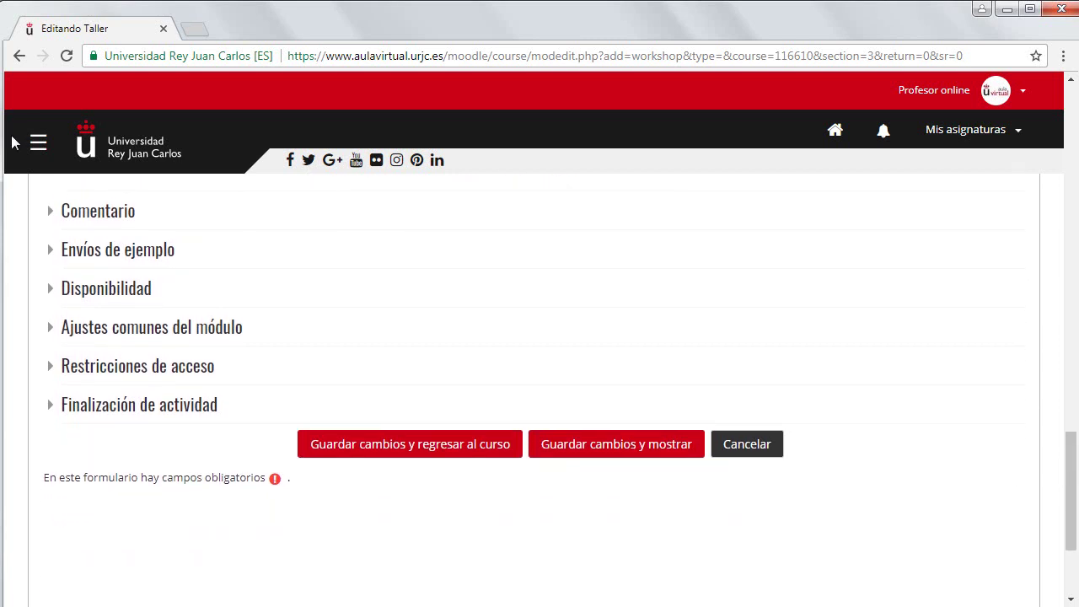
Step: Set the global feedback mode to "Habilitado y opcional" under Comentario
click(70, 211)
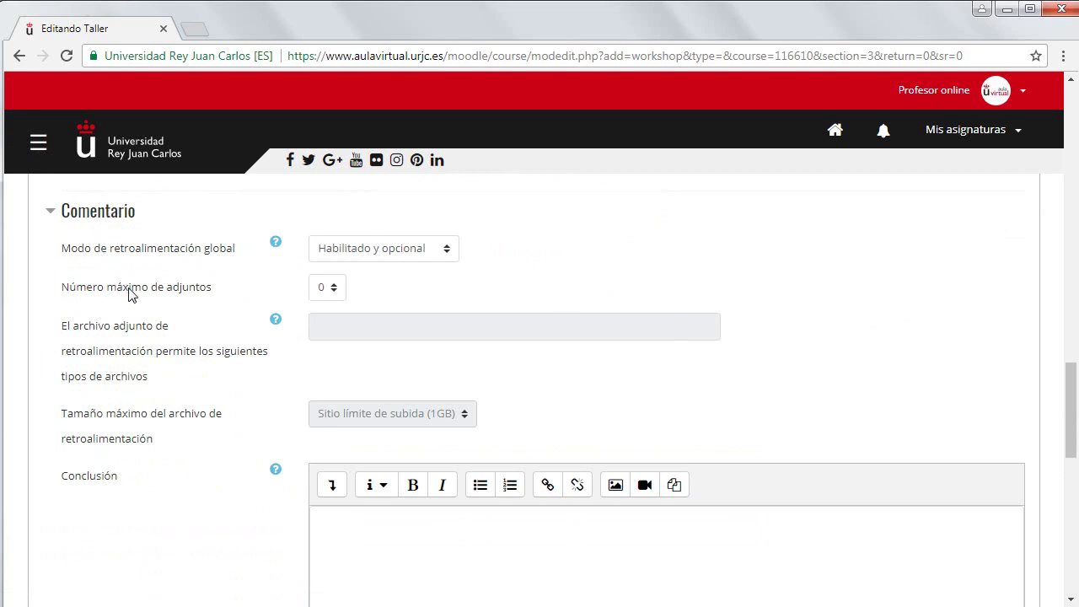
click(386, 250)
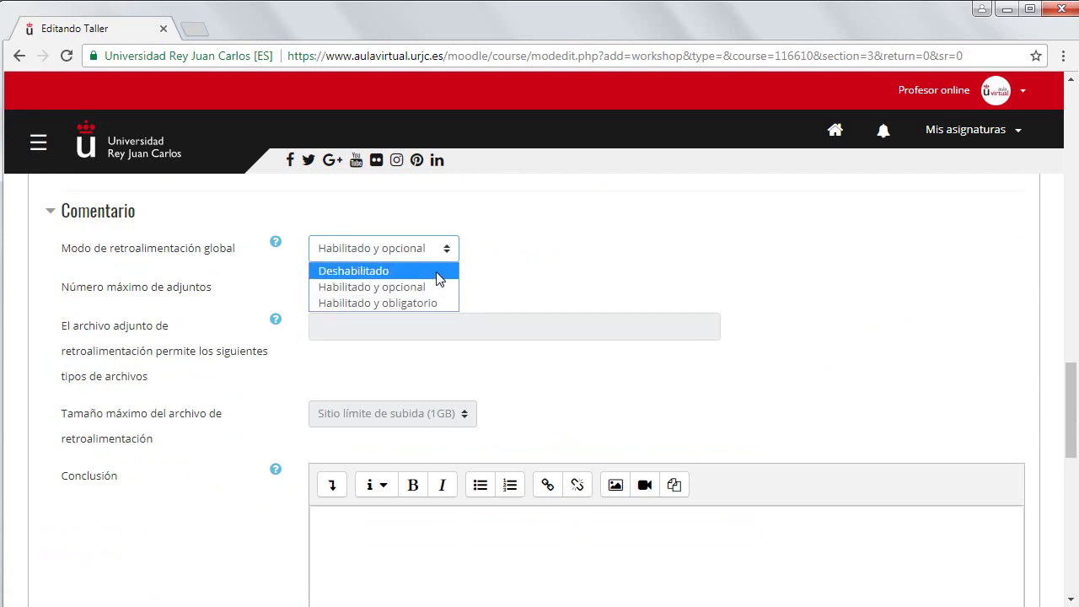
click(437, 286)
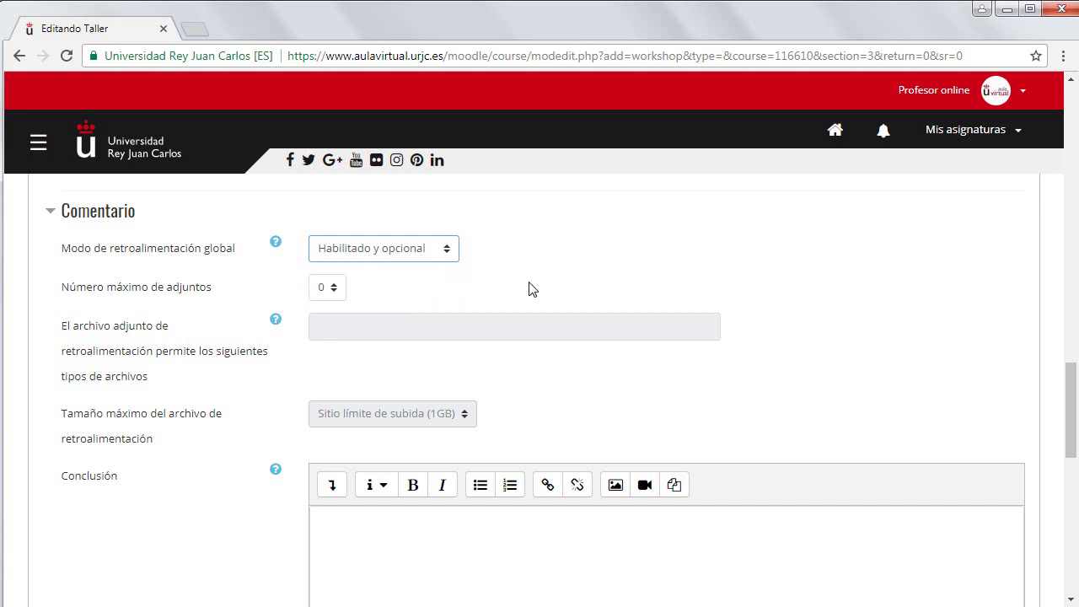
Step: Allow up to 4 feedback attachments and restrict their accepted file types to ".doc"
click(333, 290)
click(334, 291)
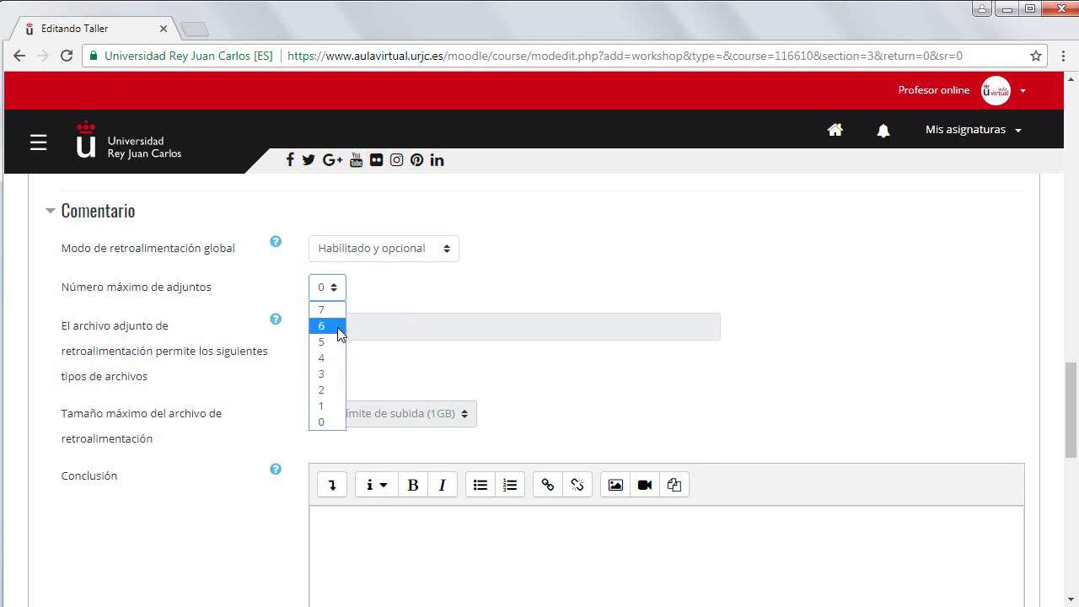
click(335, 357)
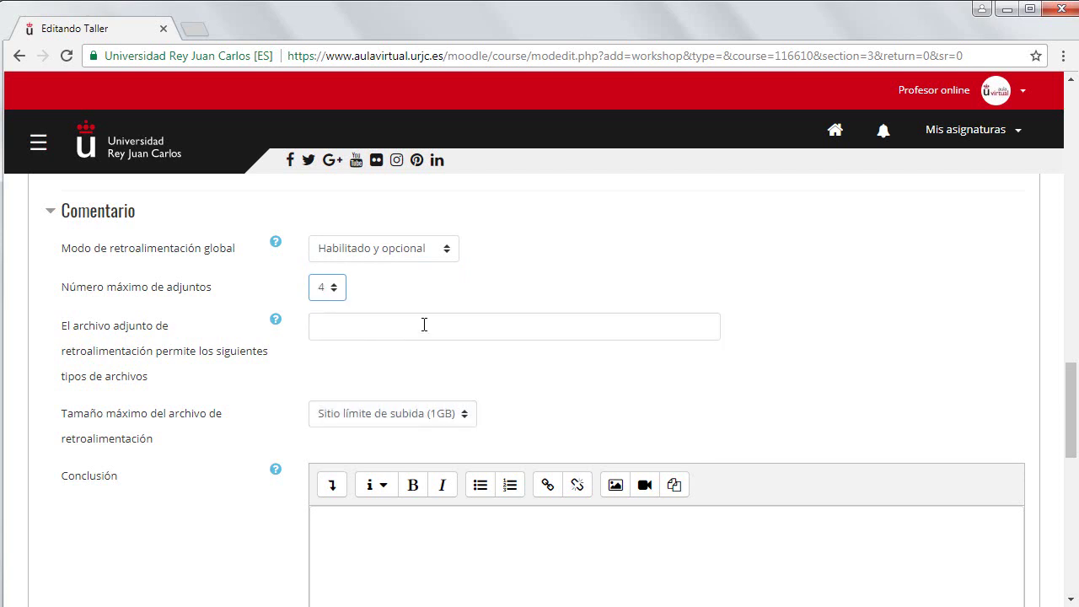
click(430, 321)
text(.doc)
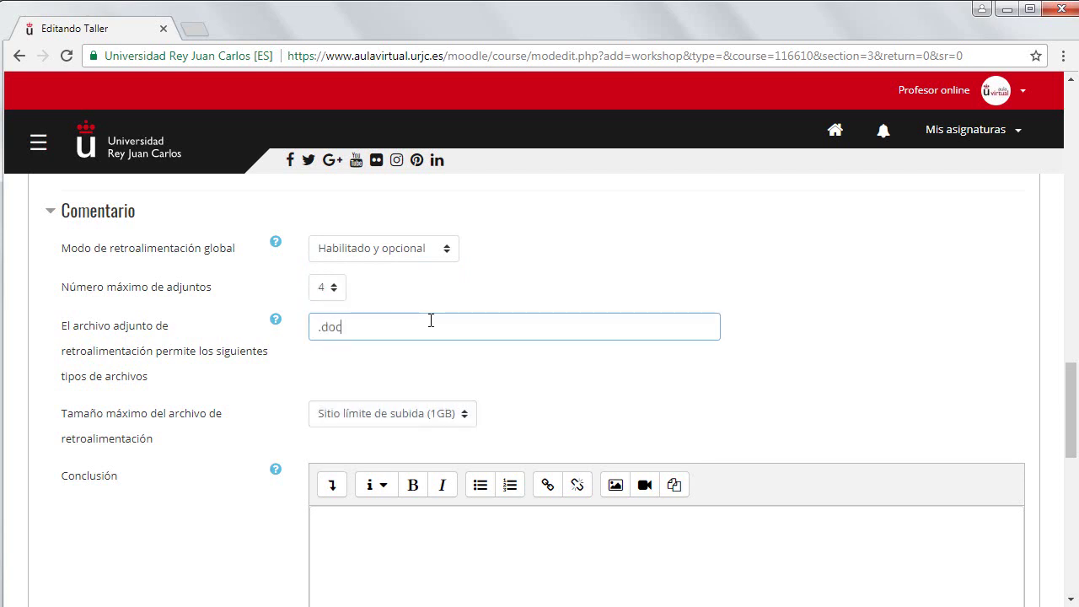
click(421, 421)
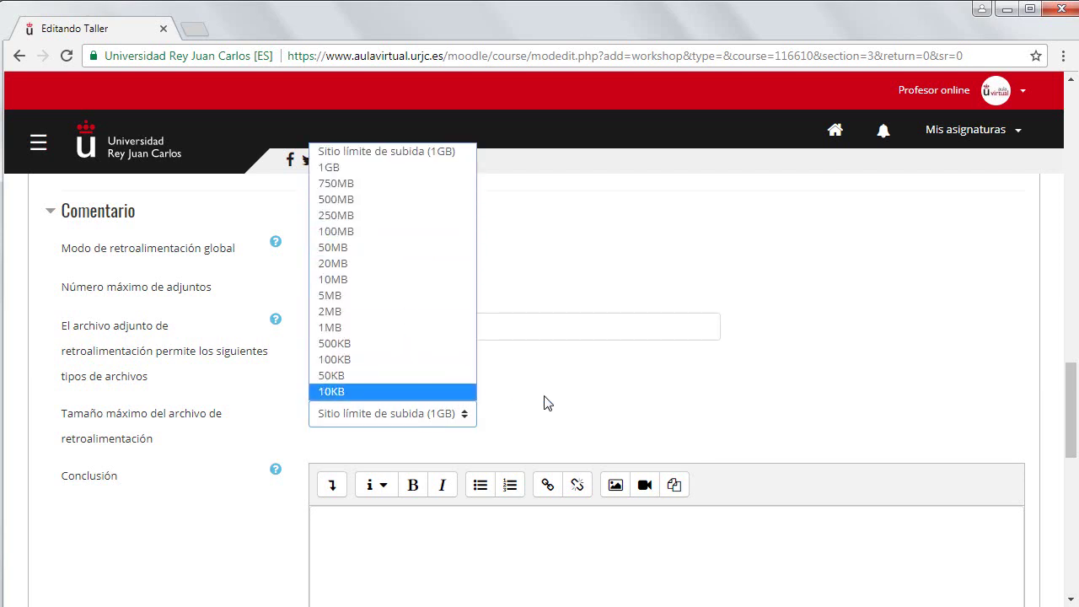
click(561, 413)
Step: Write "Escribir una publicación en el foro que refleje la nueva experiencia" as the workshop's Conclusión
click(545, 550)
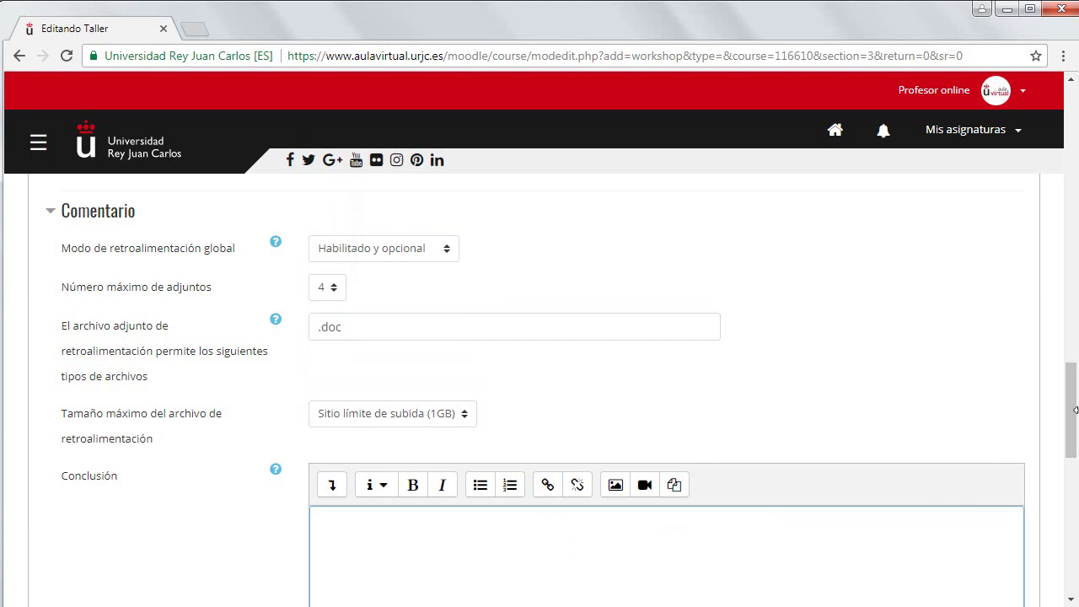
drag(1072, 429, 1069, 464)
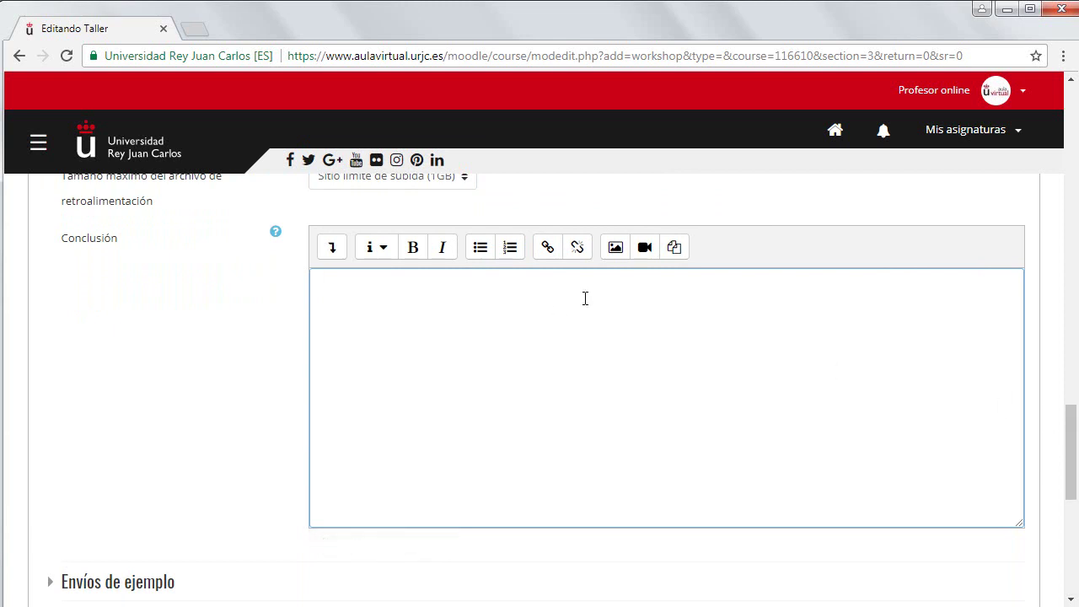
text(Escribir una publicación en el foro que refleje la nueva experiencia)
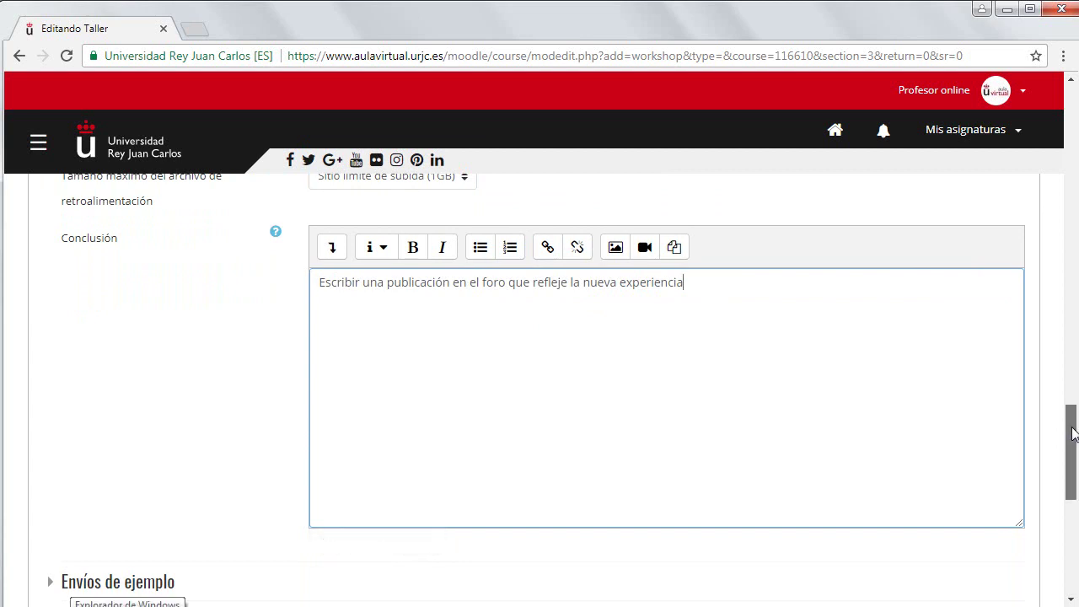
Step: Enable the use of example submissions for practising assessment under Envíos de ejemplo
scroll(717, 312, down, 5)
click(118, 222)
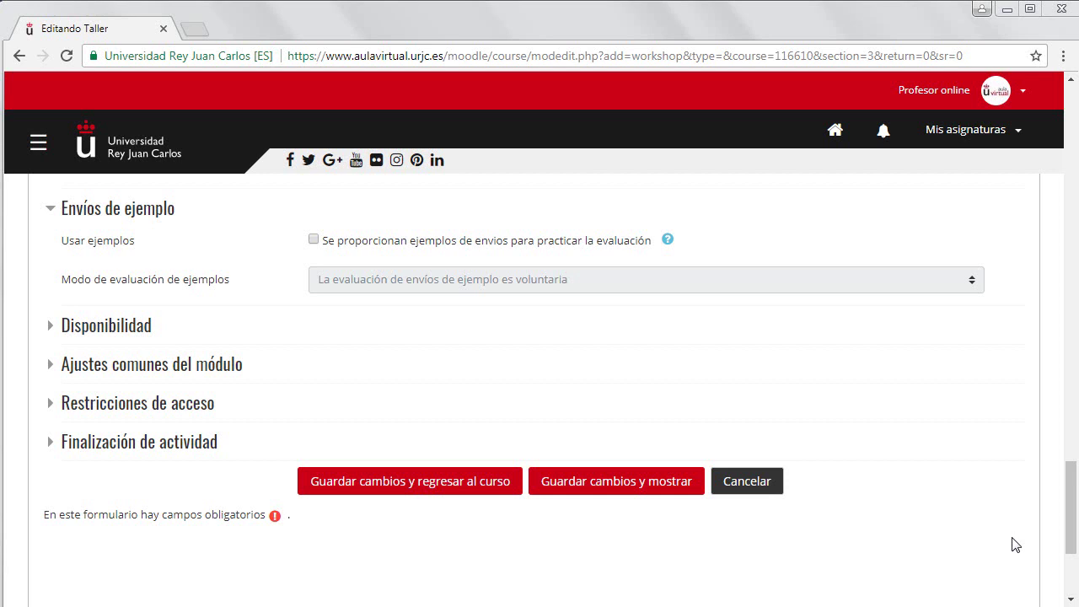
click(312, 239)
click(484, 295)
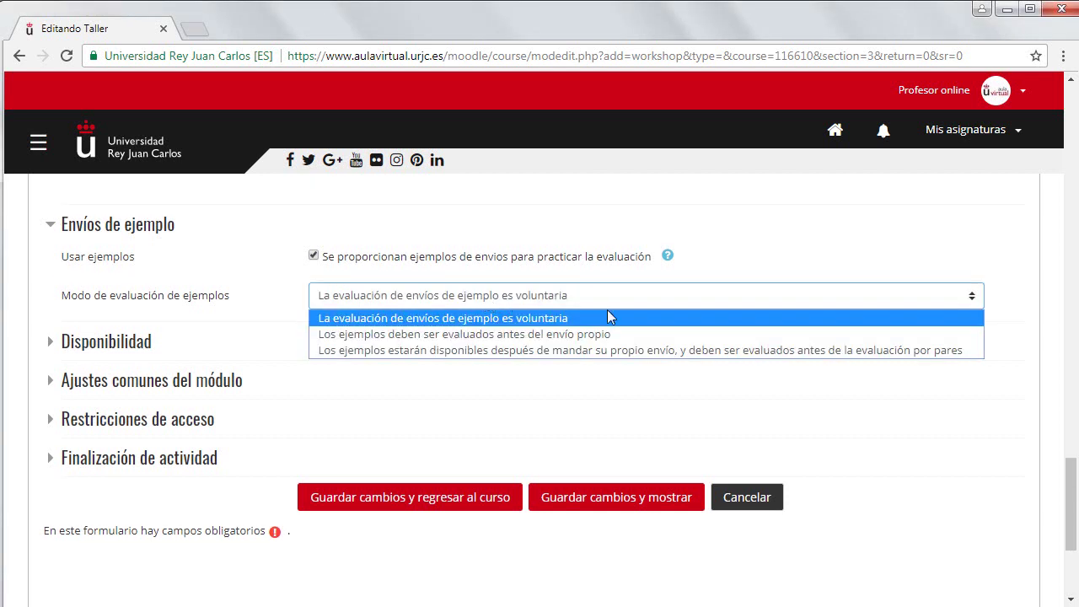
click(667, 295)
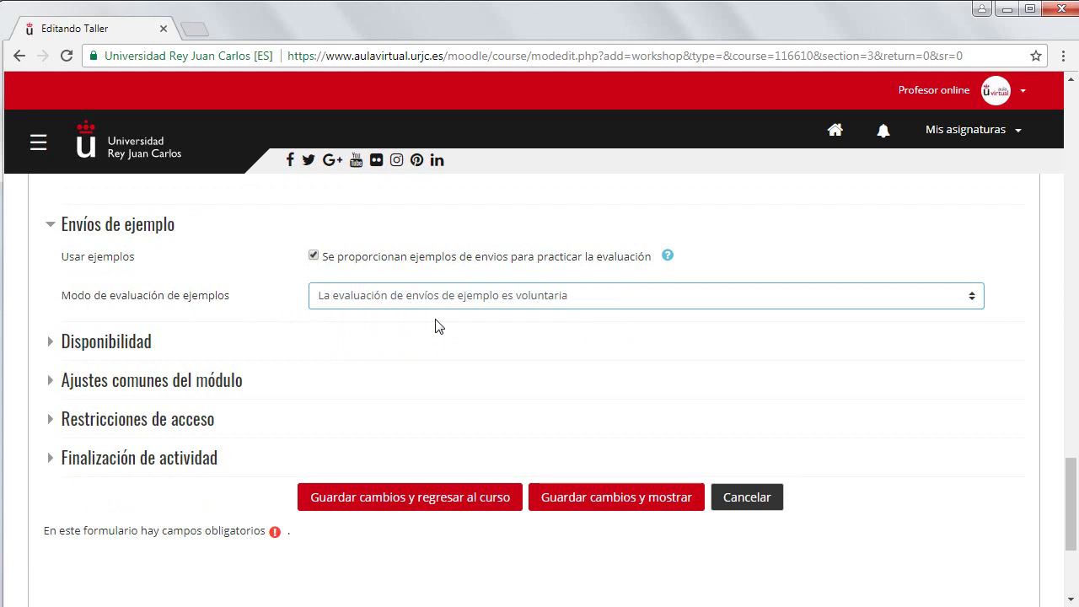
click(460, 303)
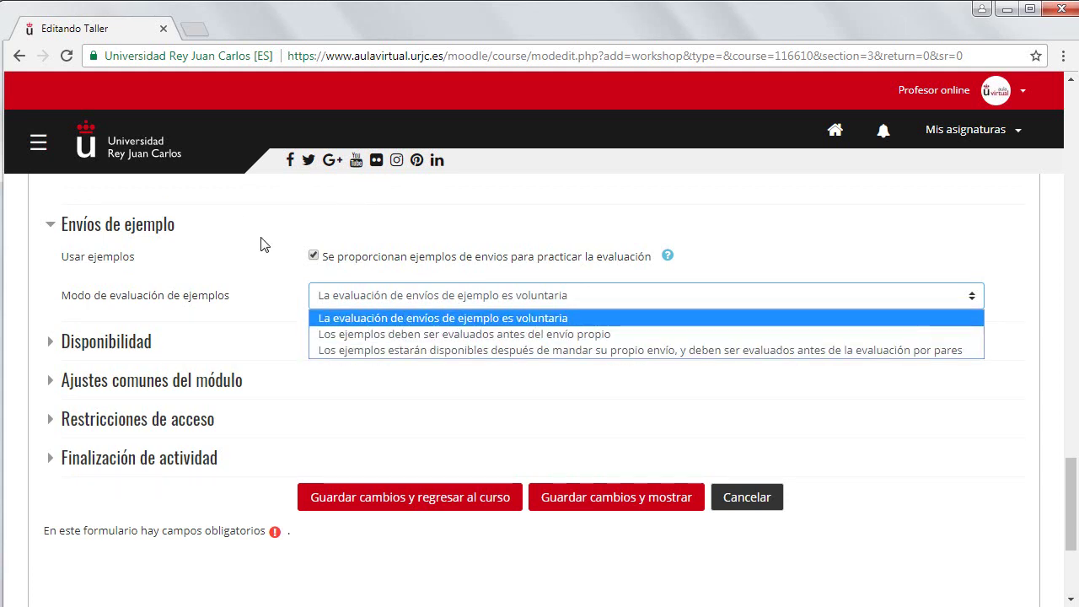
click(313, 256)
click(313, 256)
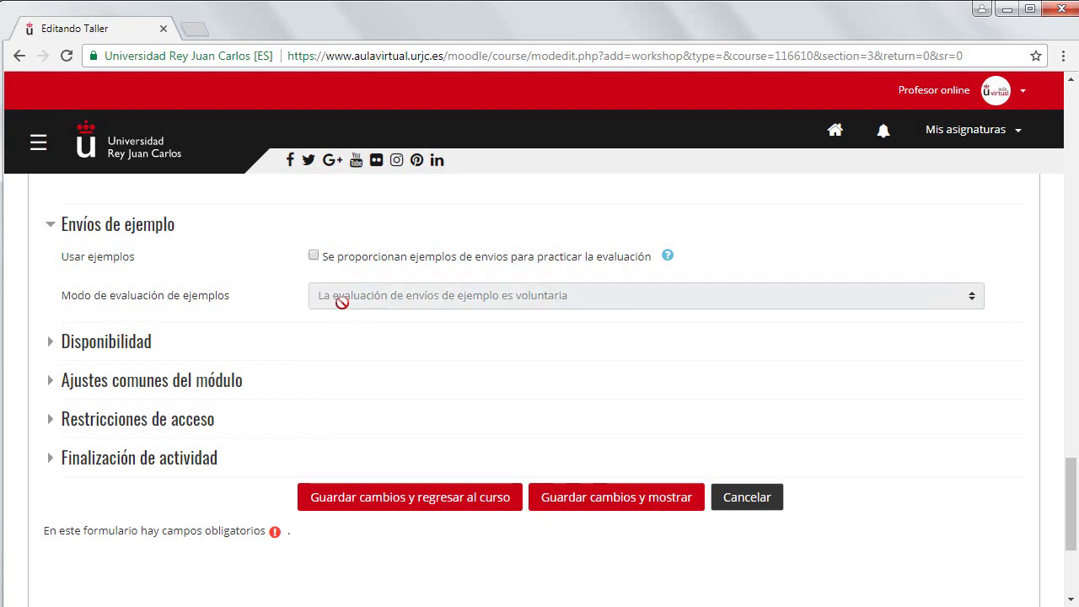
click(313, 255)
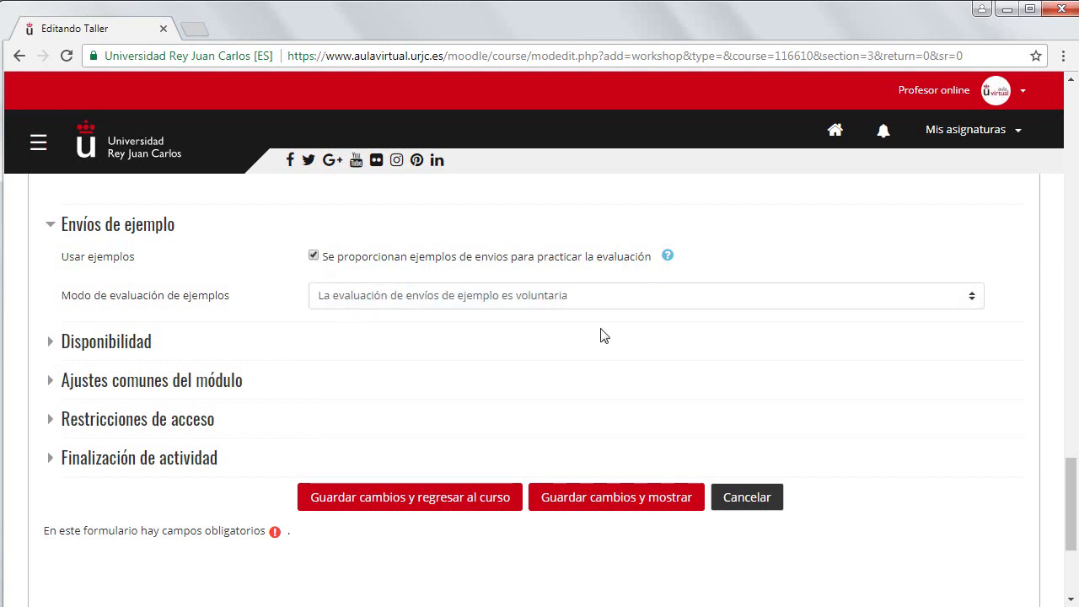
Step: Set the example assessment mode to "La evaluación de envíos de ejemplo es voluntaria" and collapse the Envíos de ejemplo section
click(643, 304)
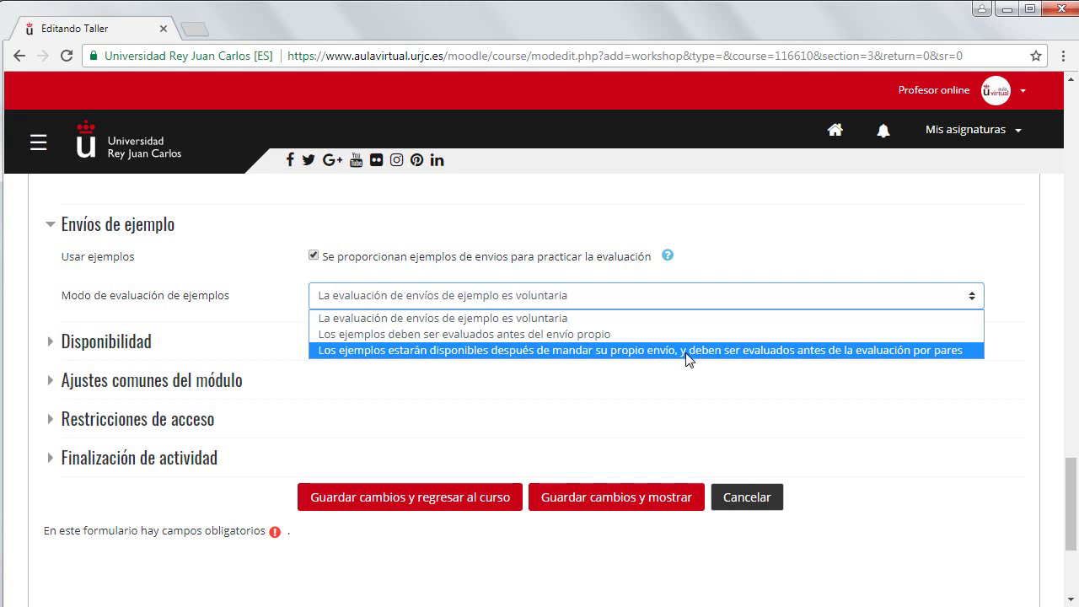
click(516, 318)
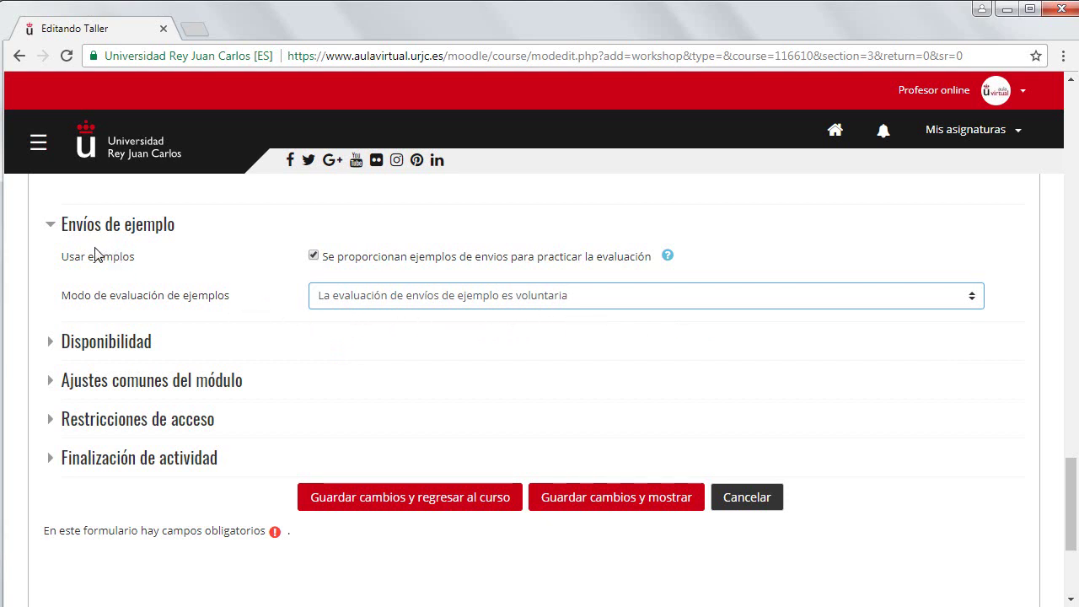
click(52, 225)
Step: Under Disponibilidad, enable the start and deadline dates for submissions and assessments, switching to the next phase after the submission deadline
click(52, 264)
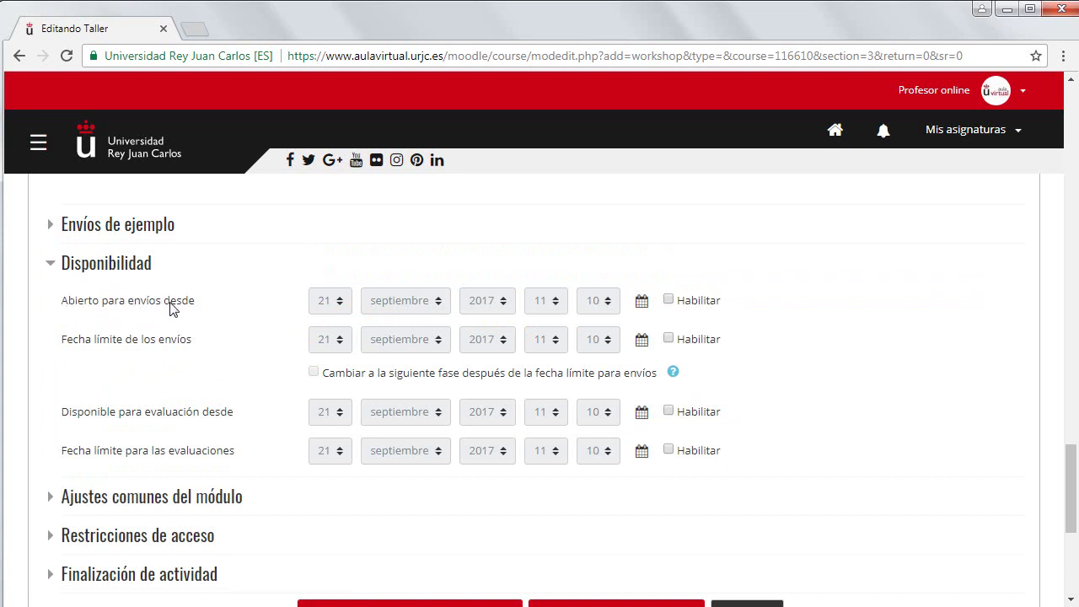
click(669, 301)
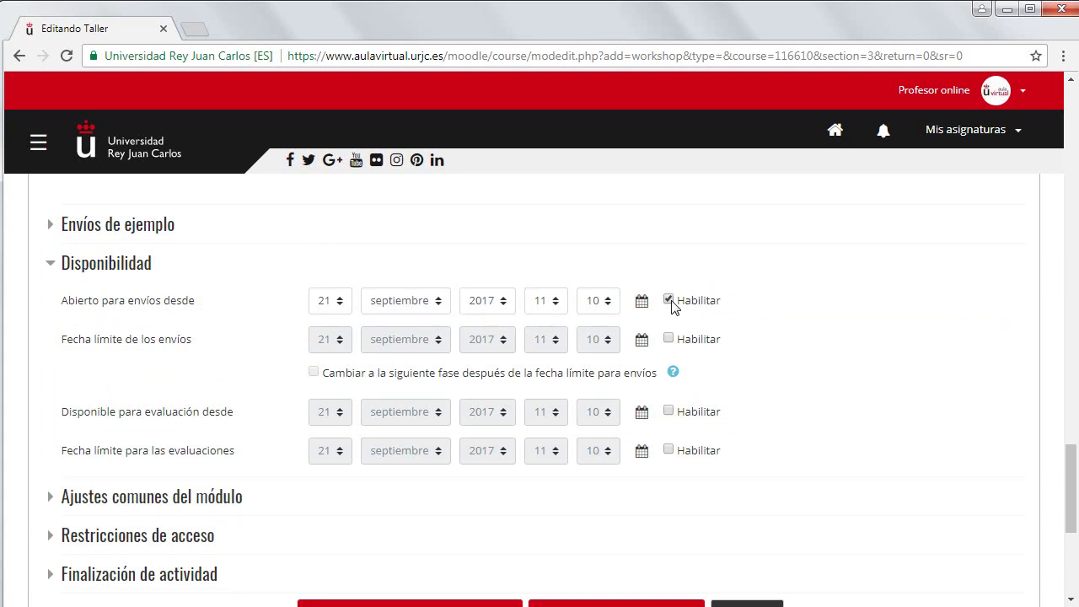
click(670, 341)
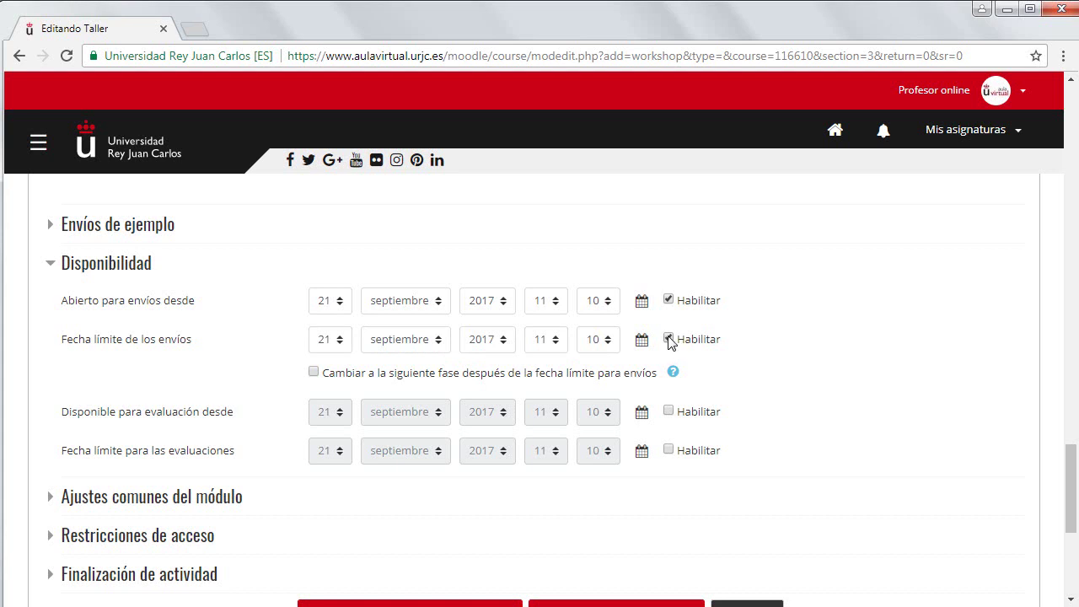
click(669, 339)
click(668, 339)
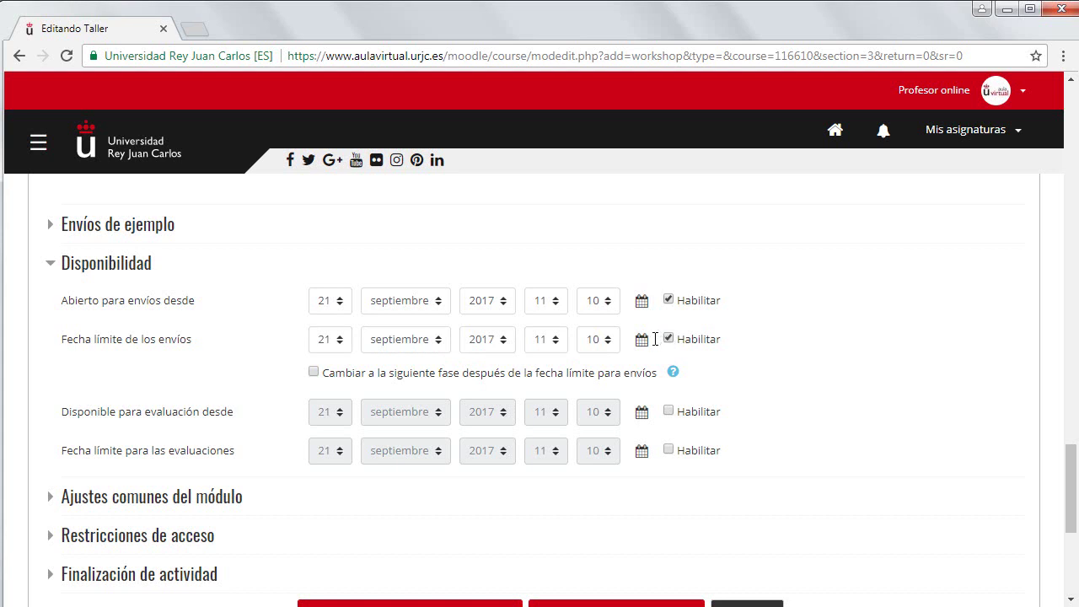
click(313, 372)
click(670, 449)
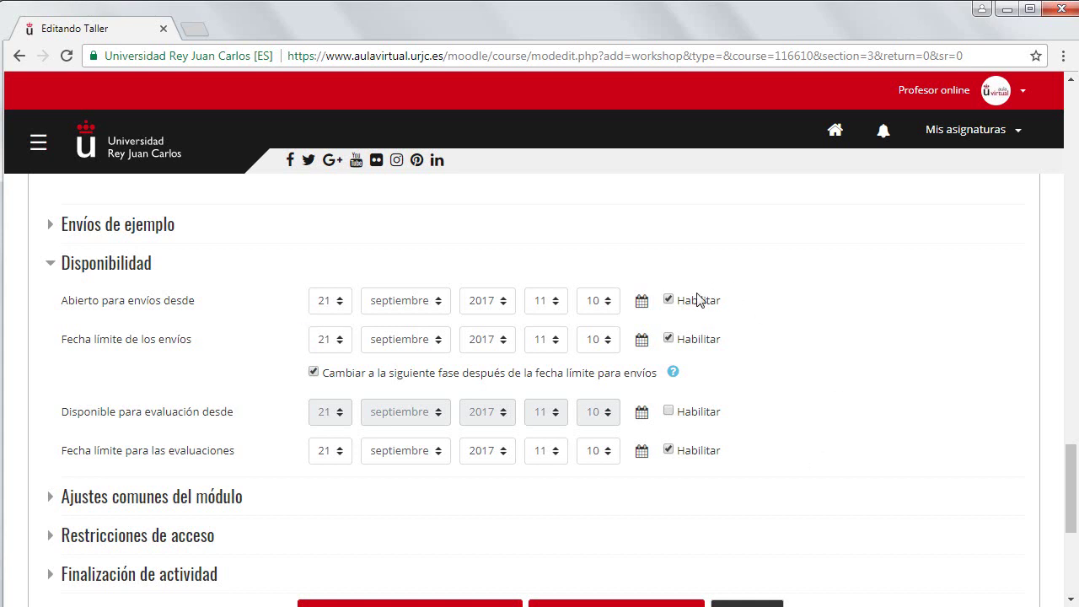
click(669, 411)
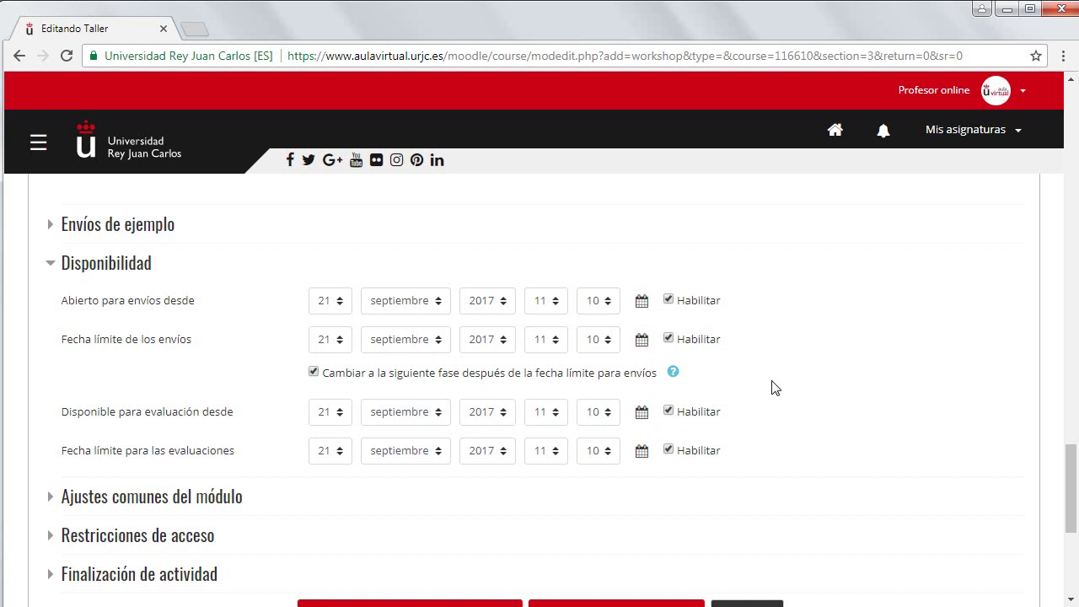
click(643, 306)
scroll(646, 306, up, 1)
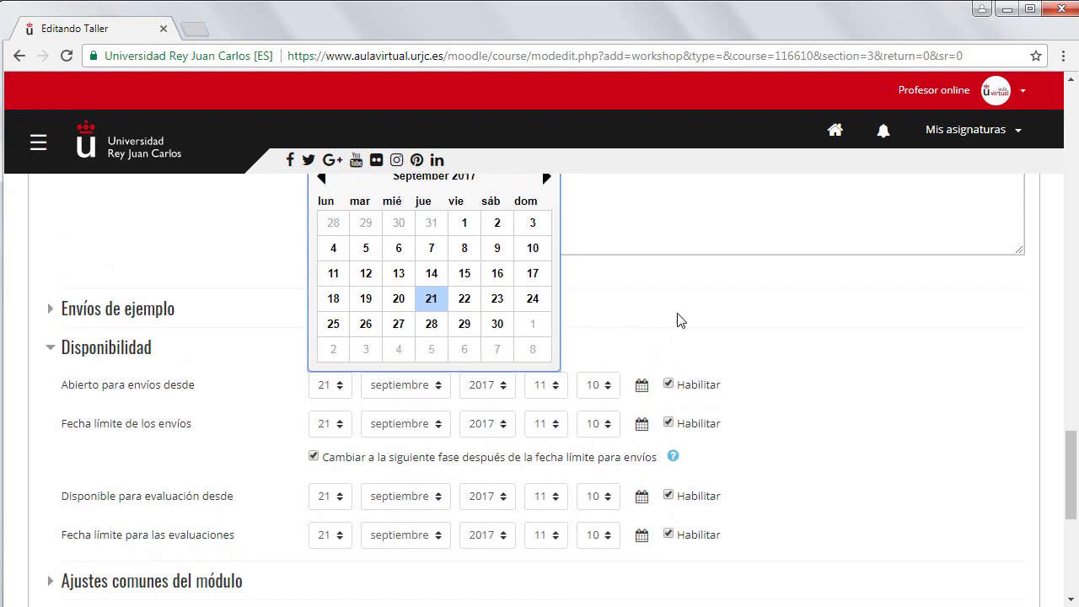
click(804, 360)
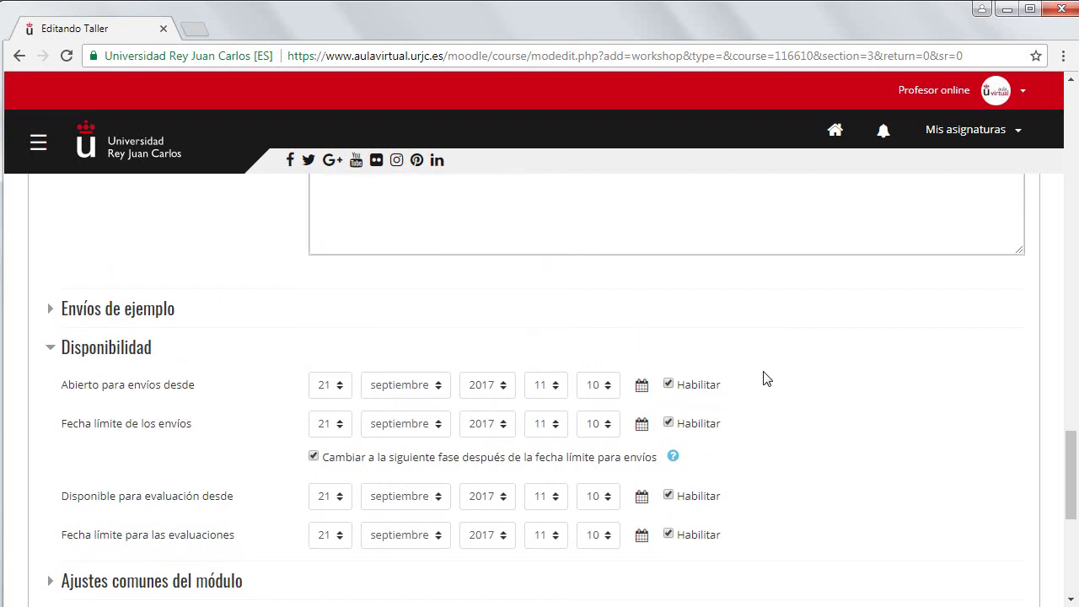
Step: Collapse Disponibilidad and set the group mode to "No hay grupos" under Ajustes comunes del módulo
click(54, 349)
click(54, 386)
scroll(522, 428, down, 2)
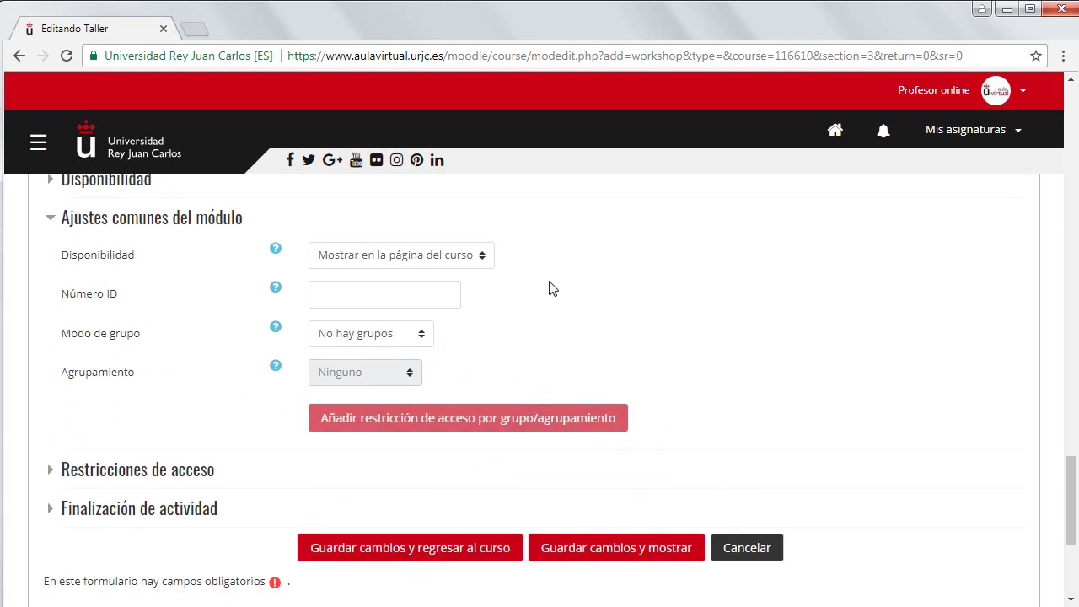
click(438, 256)
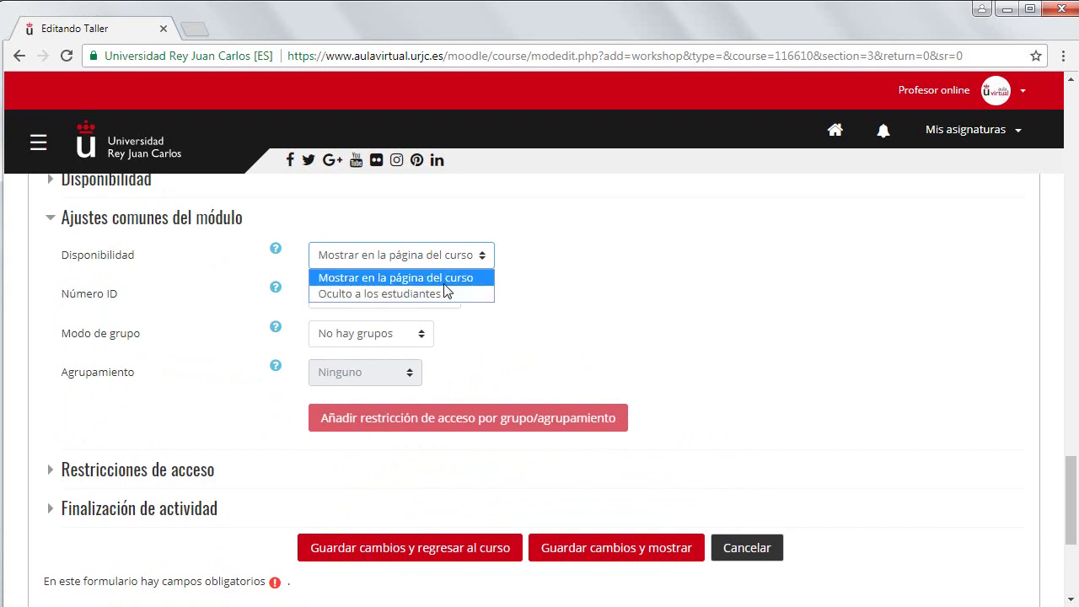
key(Escape)
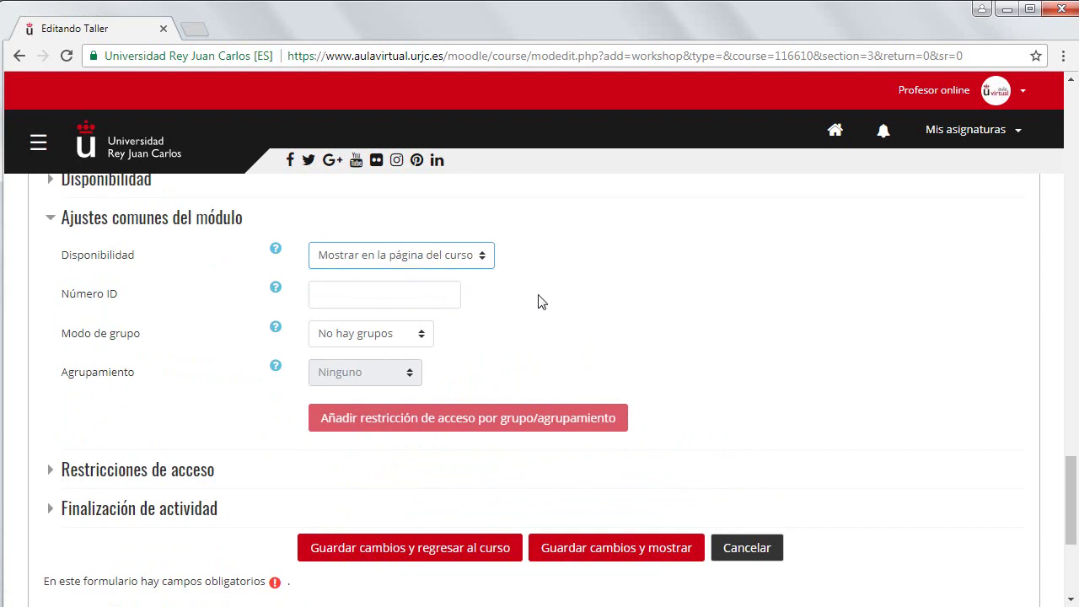
click(341, 335)
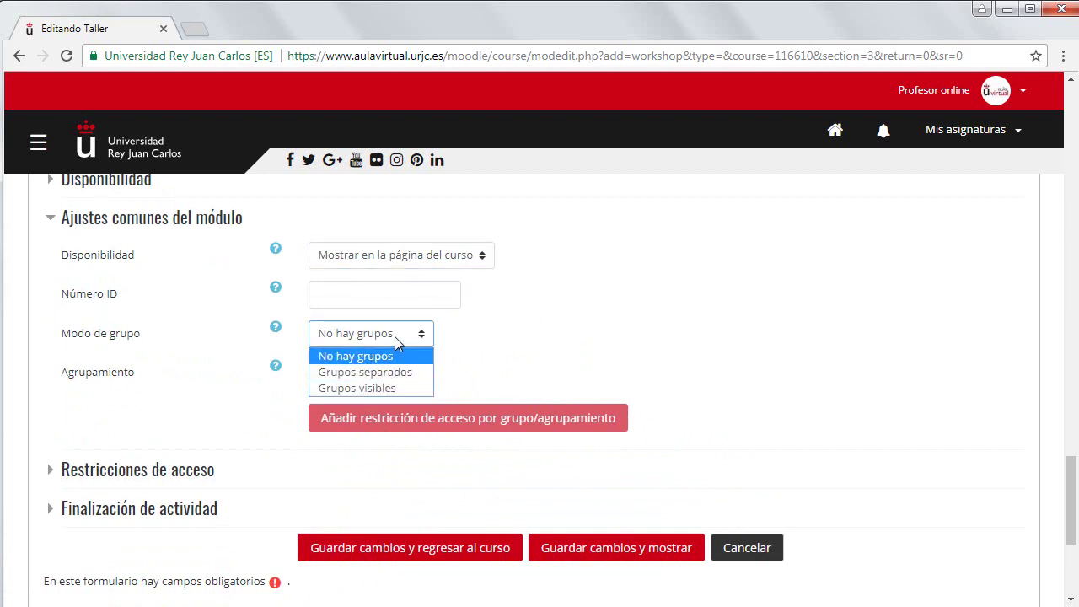
click(387, 355)
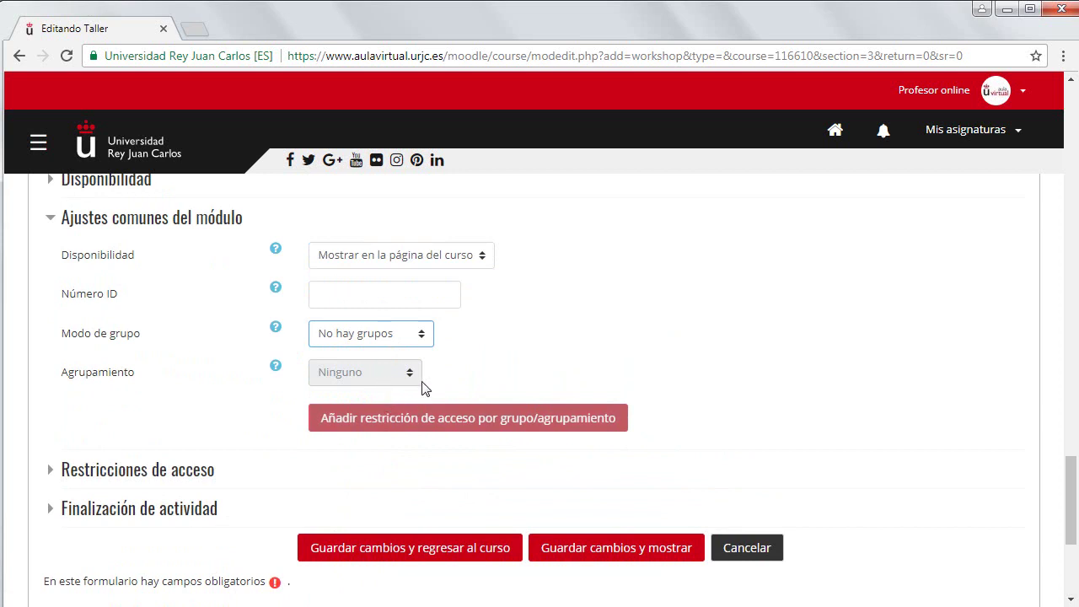
Step: Set the module's availability to "Mostrar en la página del curso" and open the Número ID field for editing
click(381, 292)
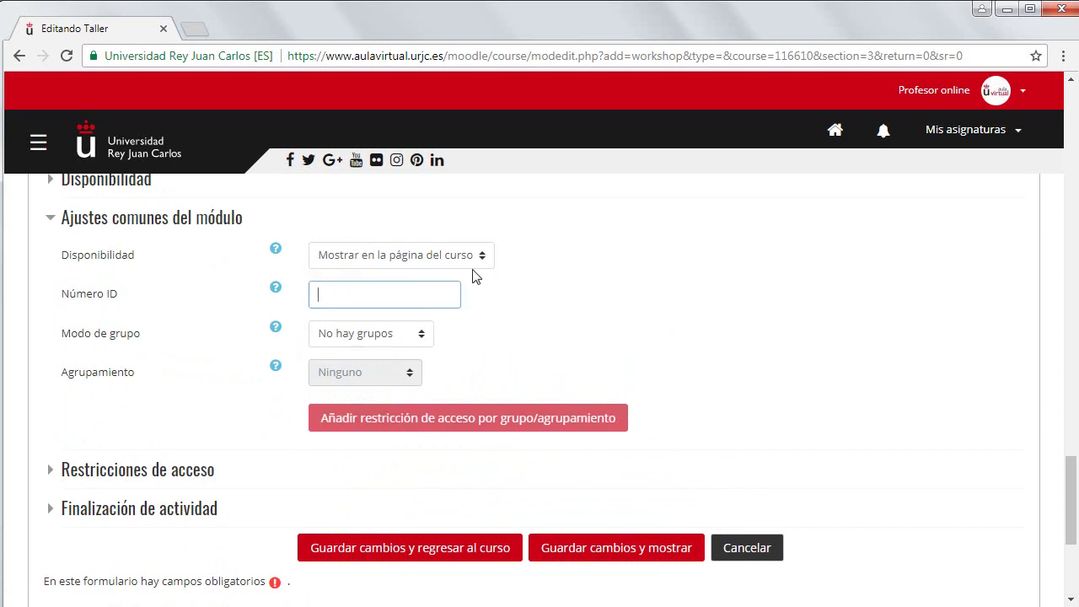
click(428, 256)
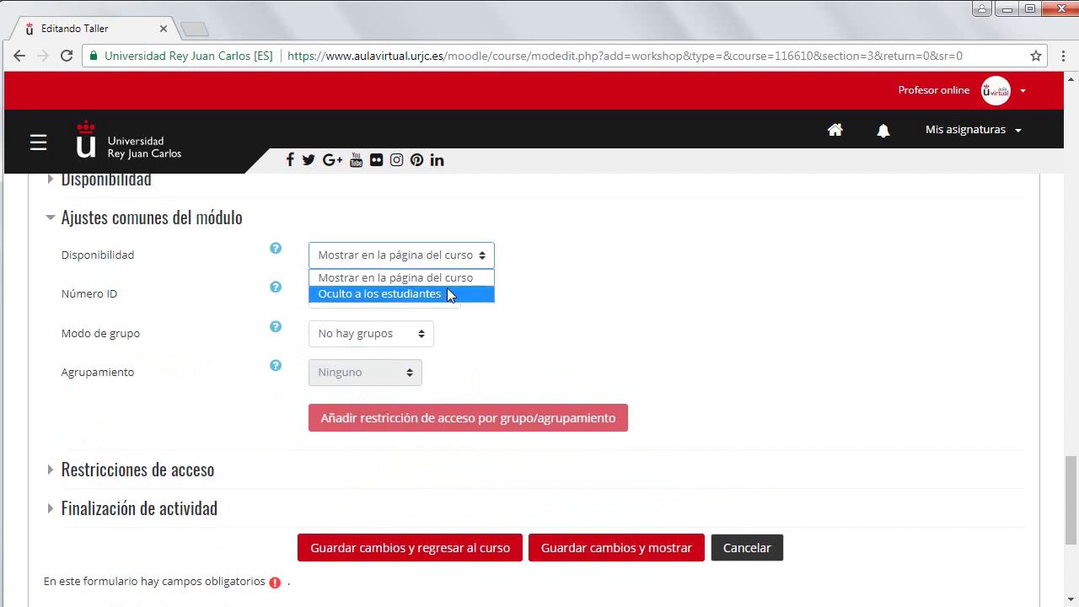
click(450, 282)
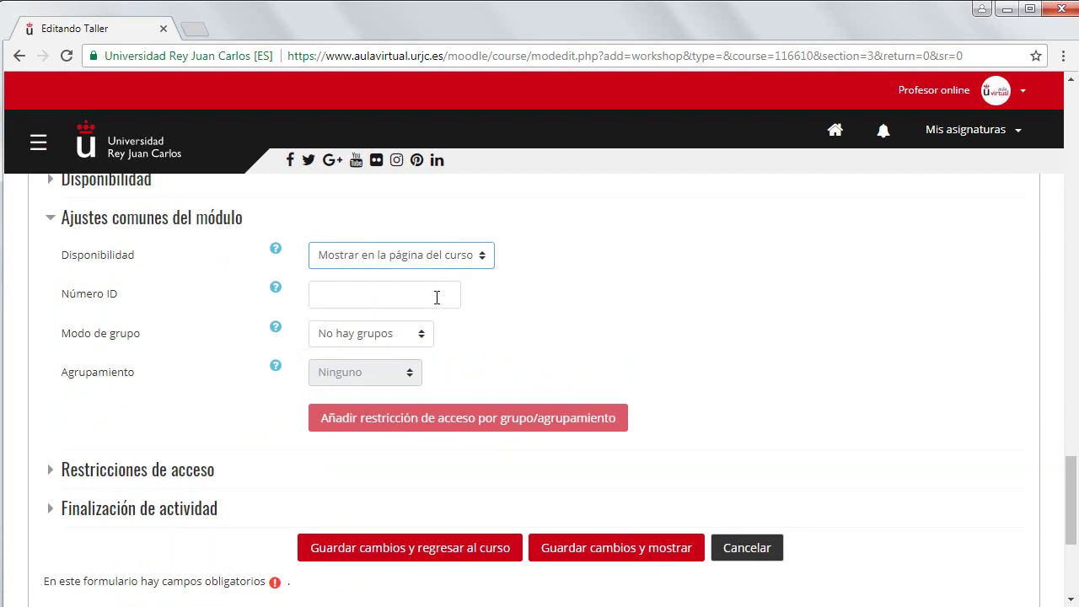
click(436, 298)
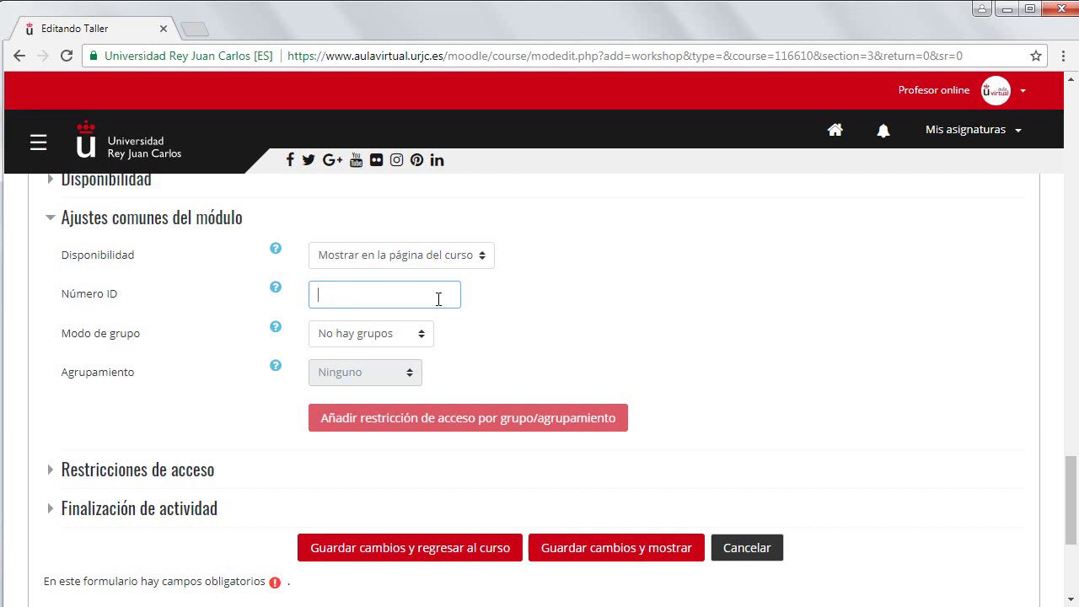
Step: Set the group mode to "Grupos visibles" and the grouping to "Agrupamiento 1", and collapse Ajustes comunes del módulo
click(406, 335)
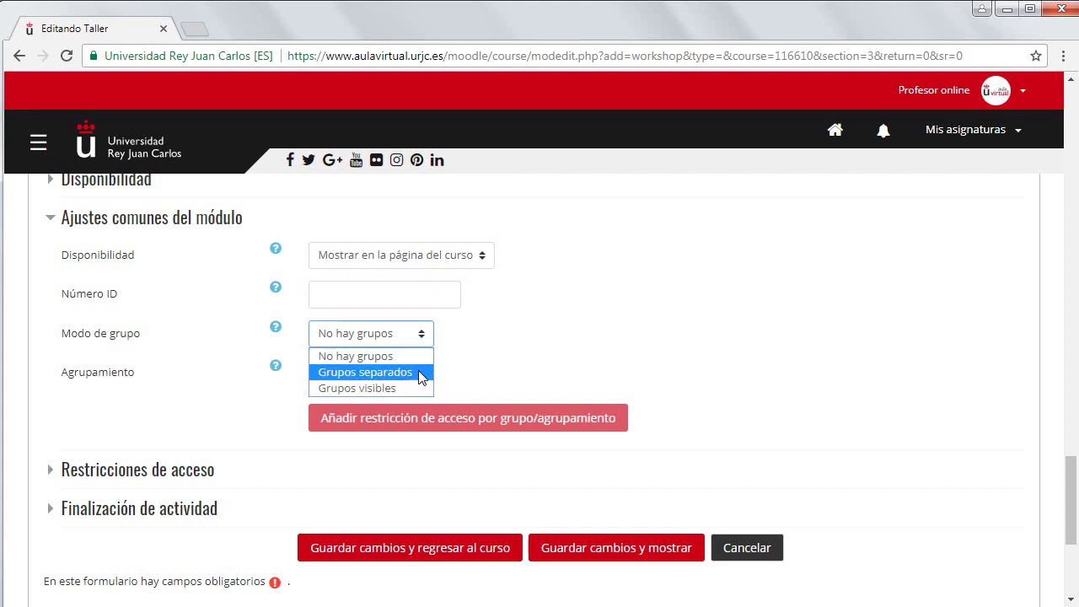
click(416, 388)
click(379, 376)
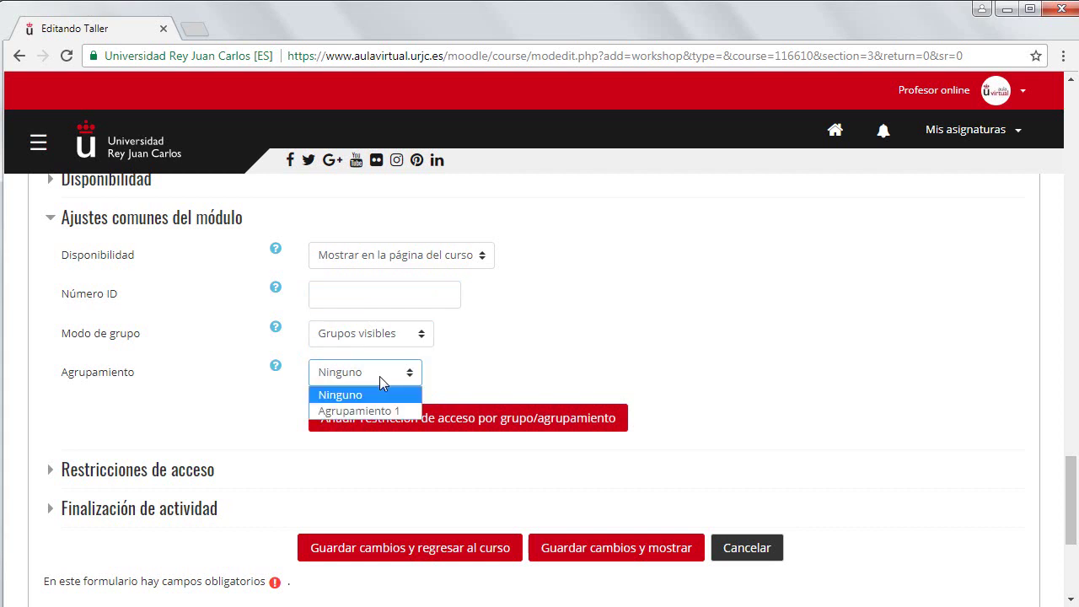
click(387, 408)
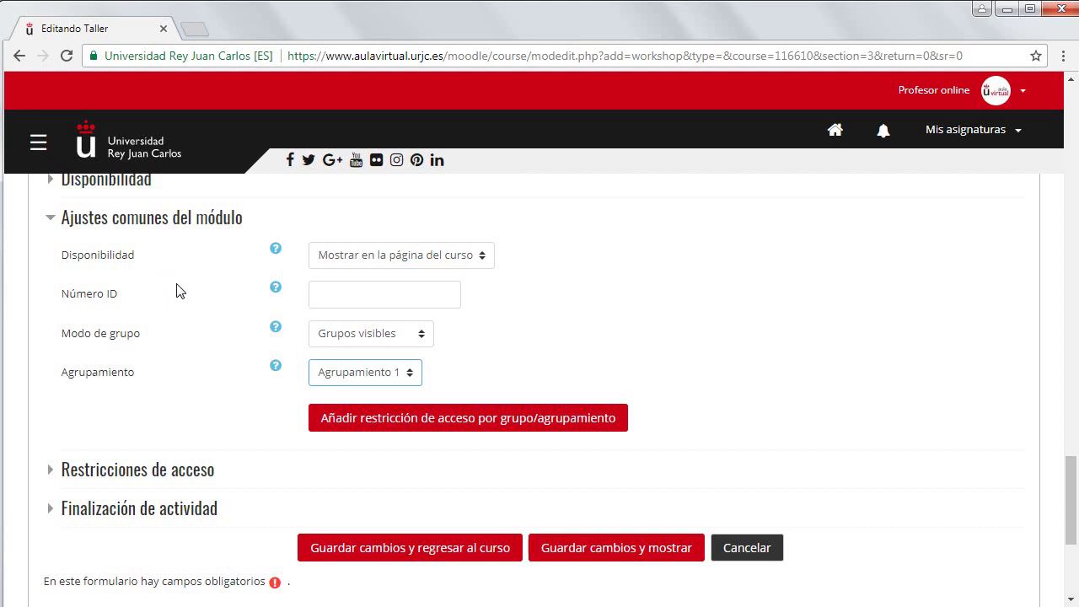
click(48, 221)
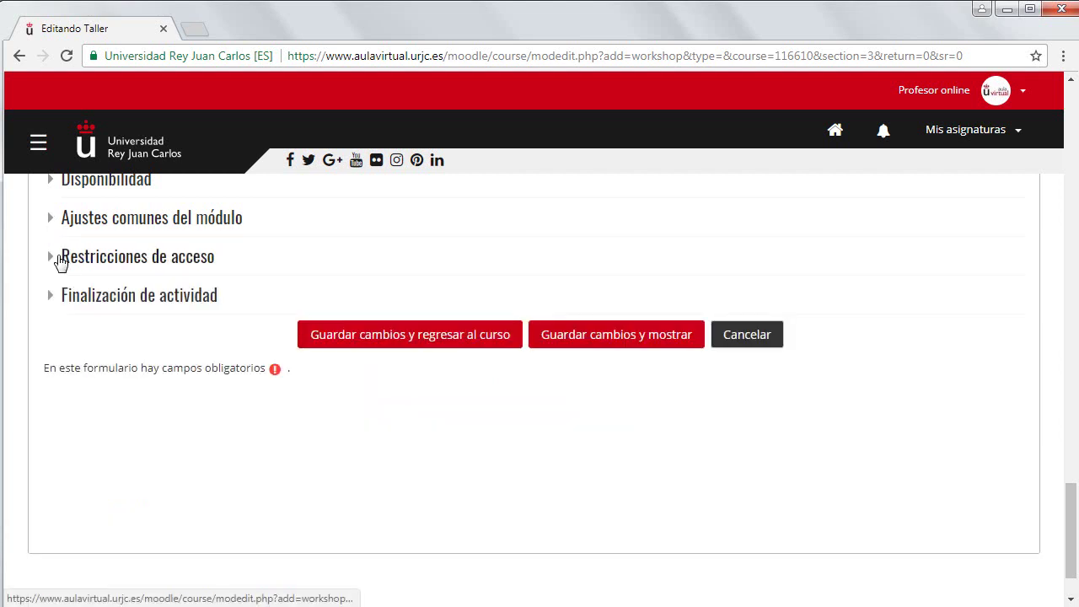
Step: Expand Restricciones de acceso, examine the restriction types that can be added, and close the list without adding one
click(58, 259)
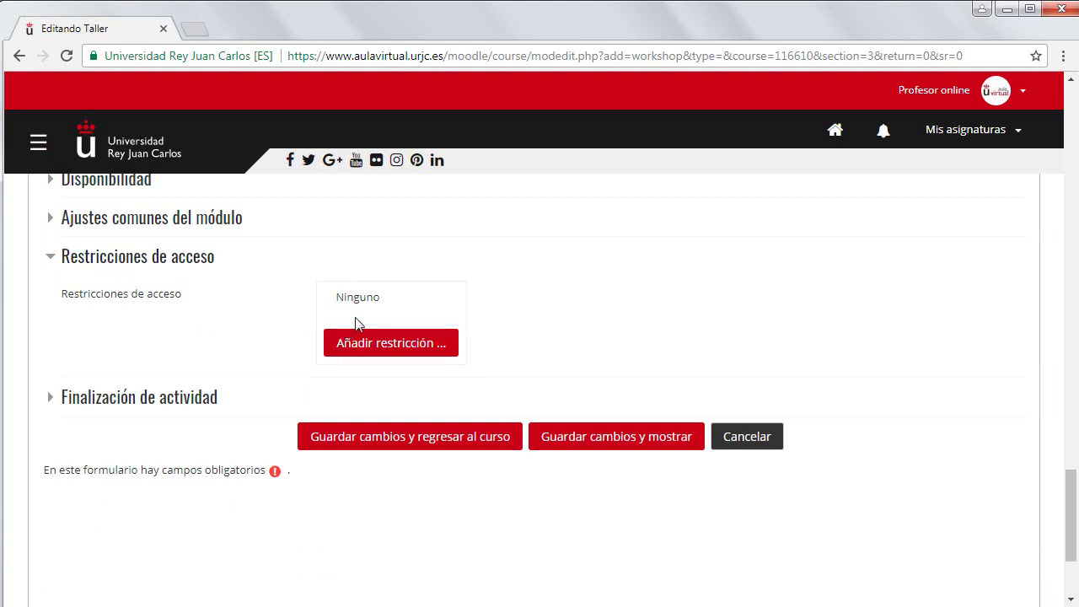
click(382, 352)
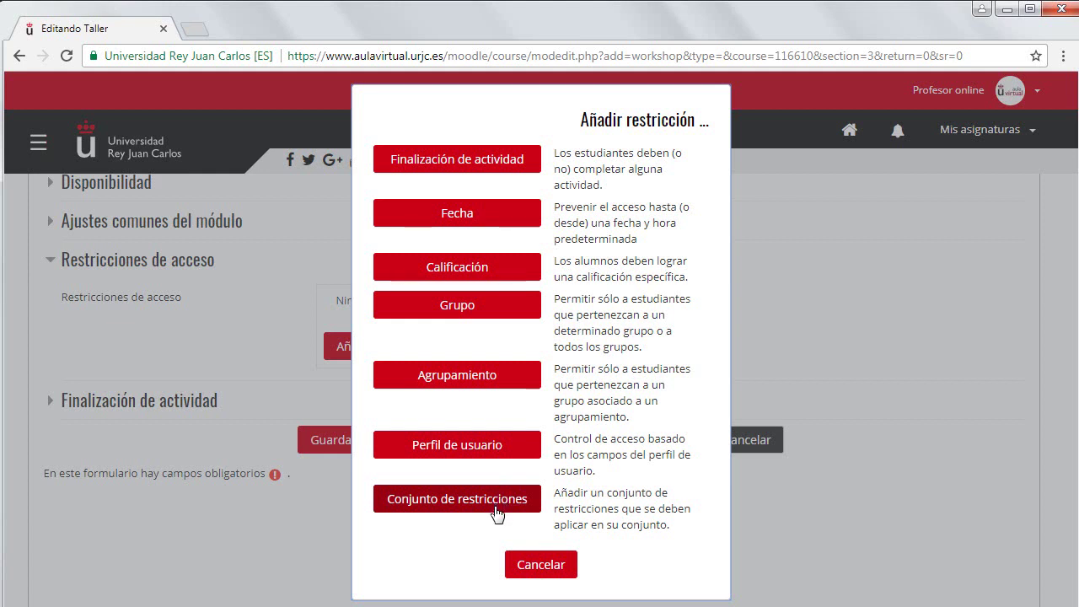
click(534, 566)
Step: Expand Finalización de actividad and examine the available Rastreo de finalización options
click(91, 401)
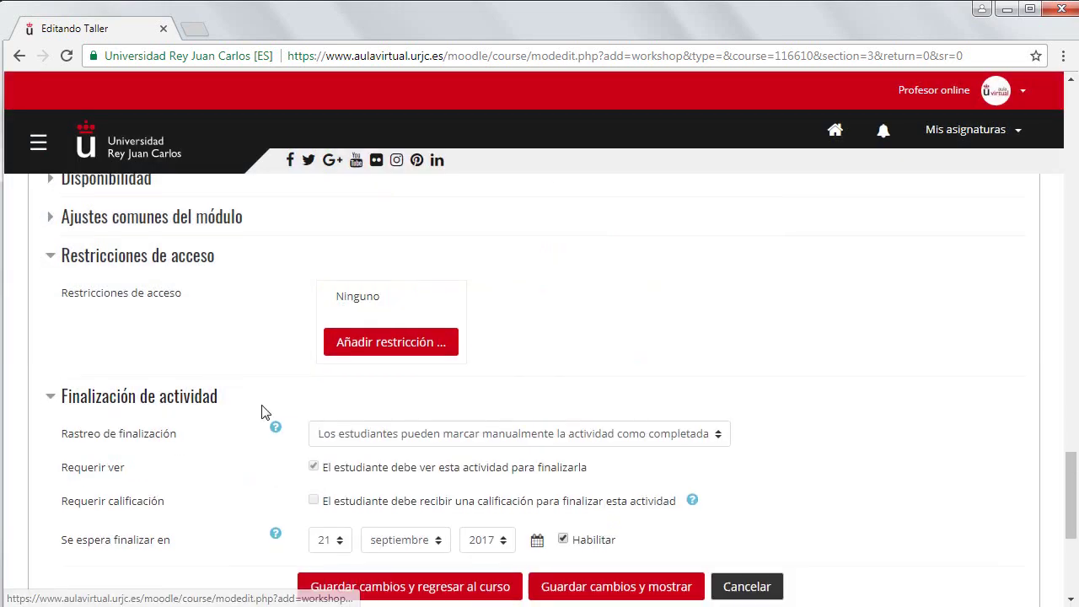
scroll(265, 409, down, 2)
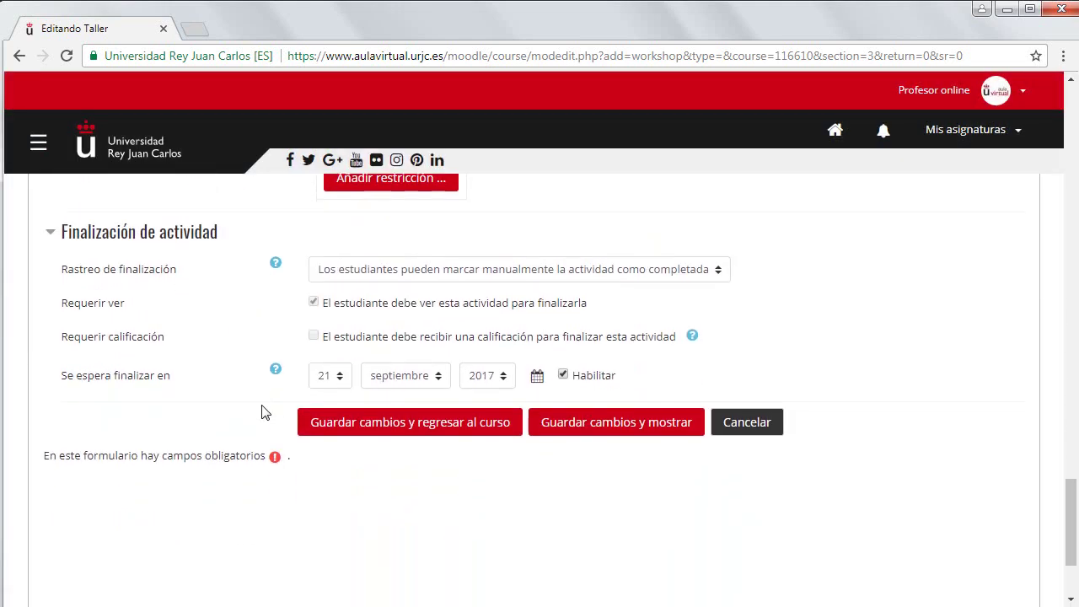
click(346, 278)
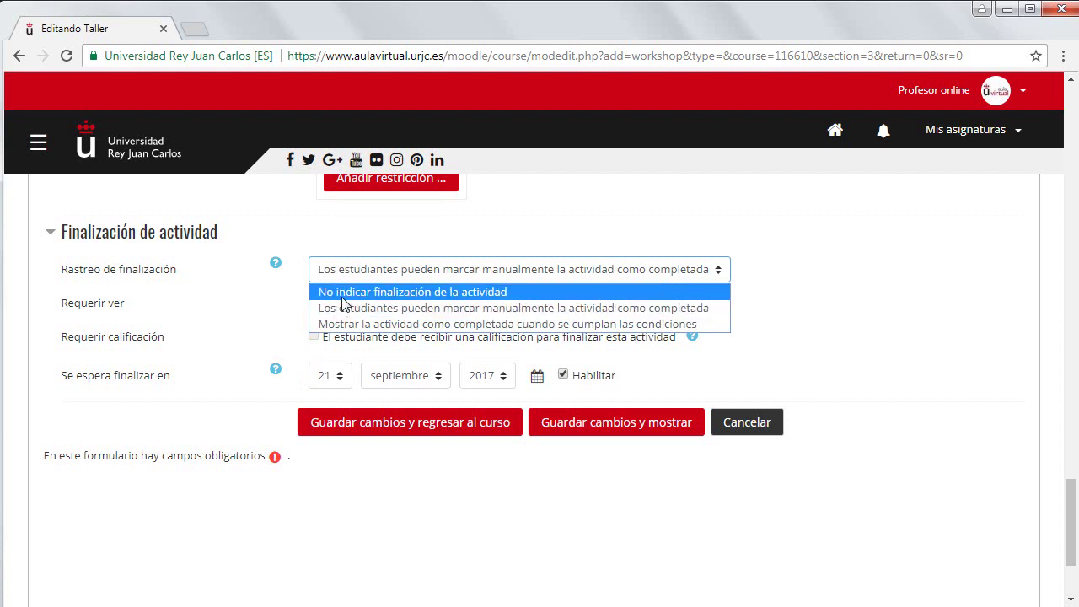
click(252, 301)
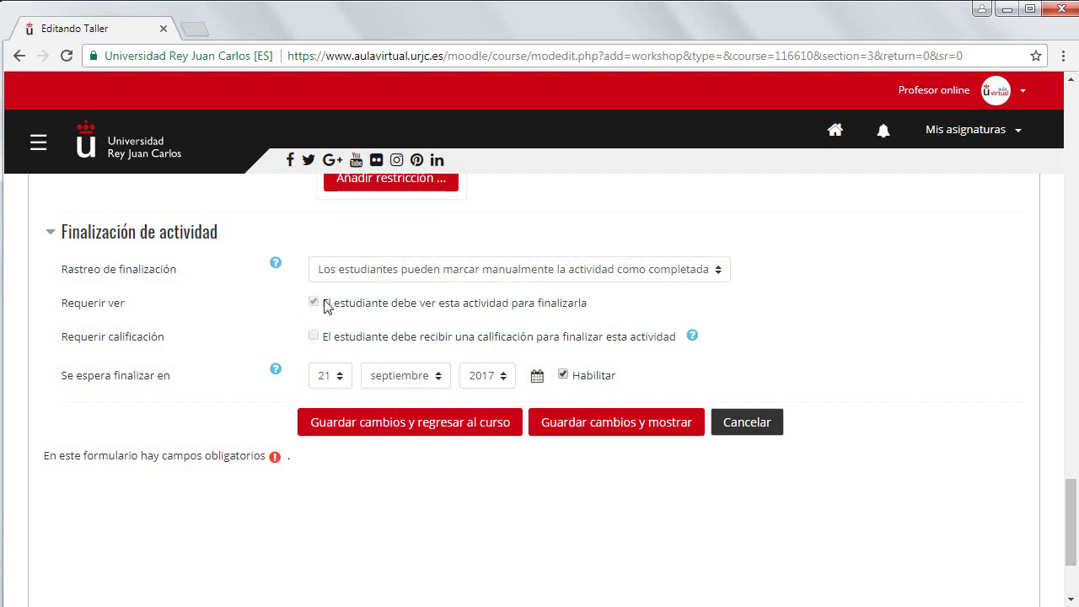